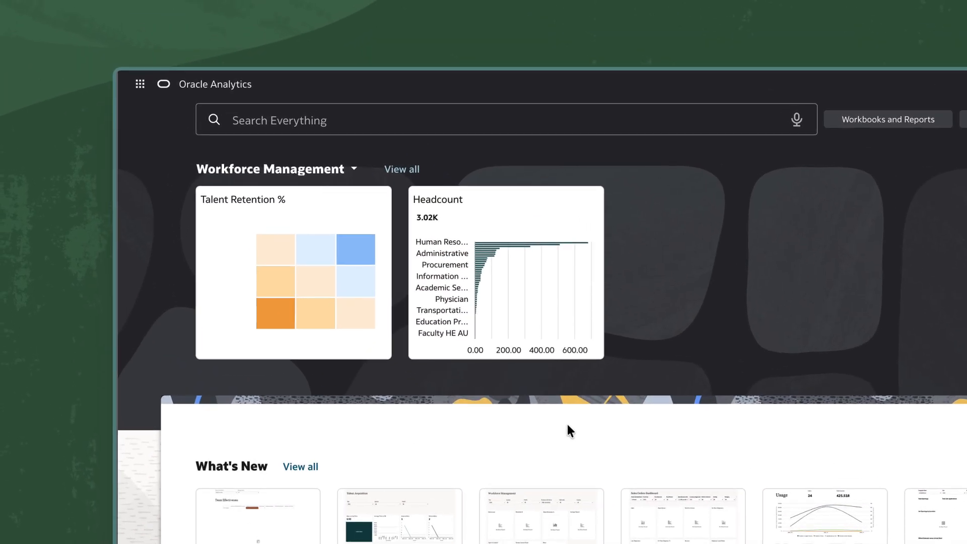
Open the catalog and browse to the Fusion SCM folder under Shared Folders > Oracle
{"action": "left_click", "coordinate": [139, 85]}
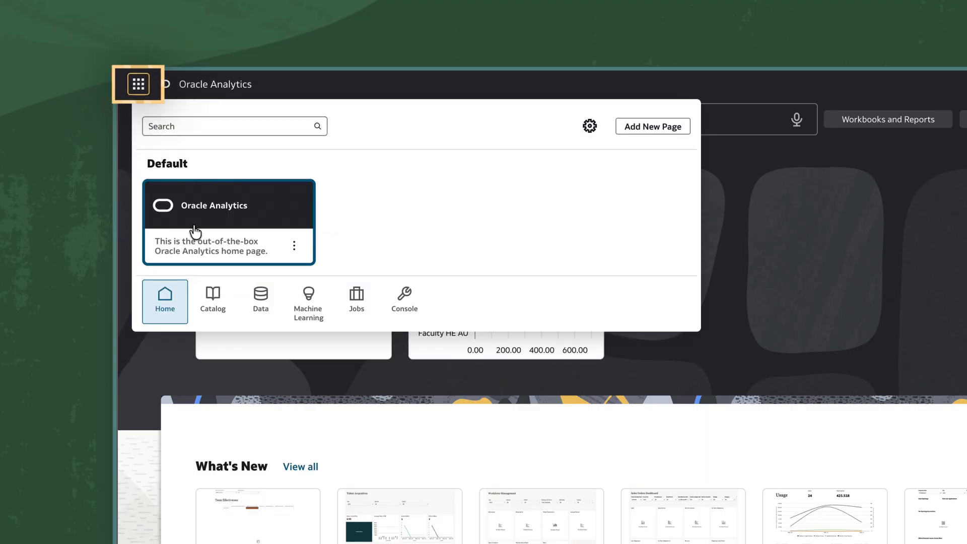
{"action": "left_click", "coordinate": [213, 301]}
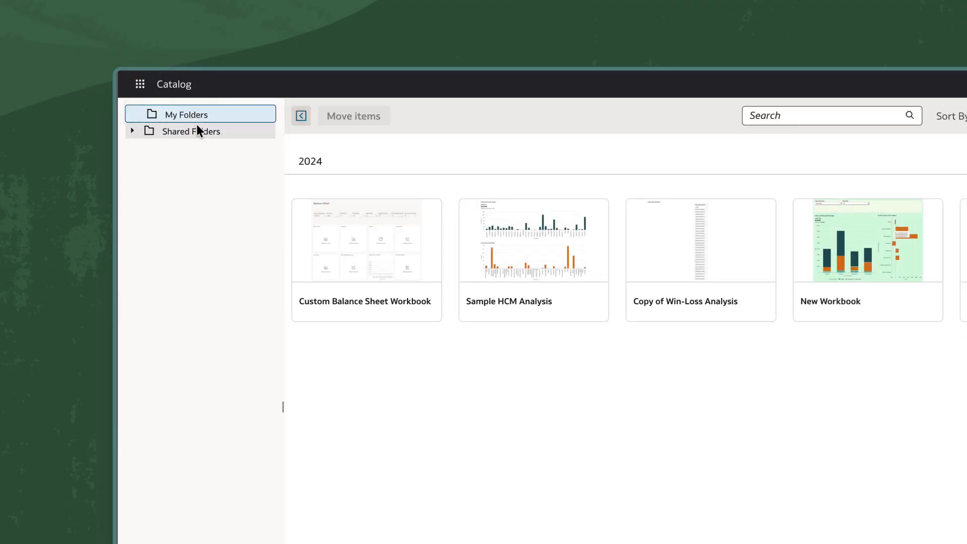
{"action": "left_click", "coordinate": [197, 131]}
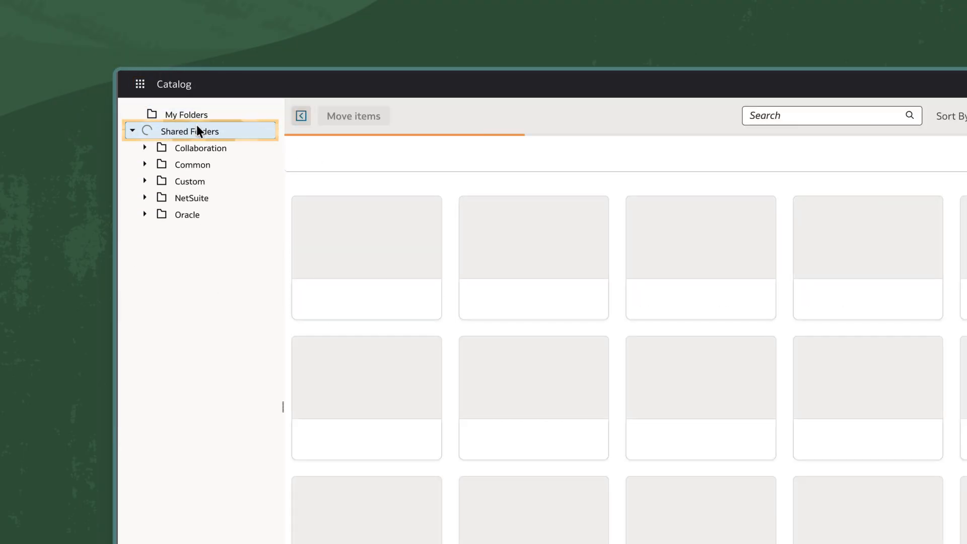
{"action": "left_click", "coordinate": [198, 214]}
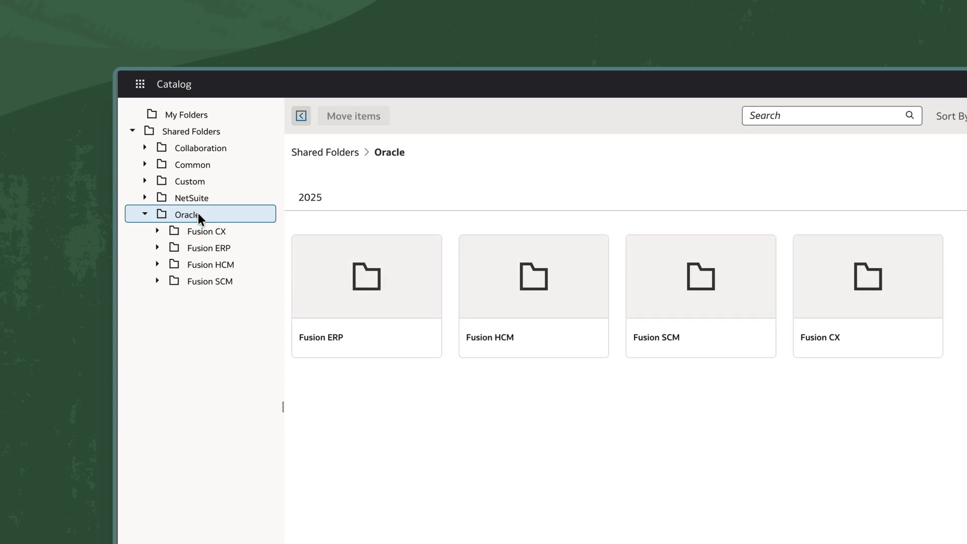
{"action": "left_click", "coordinate": [202, 279]}
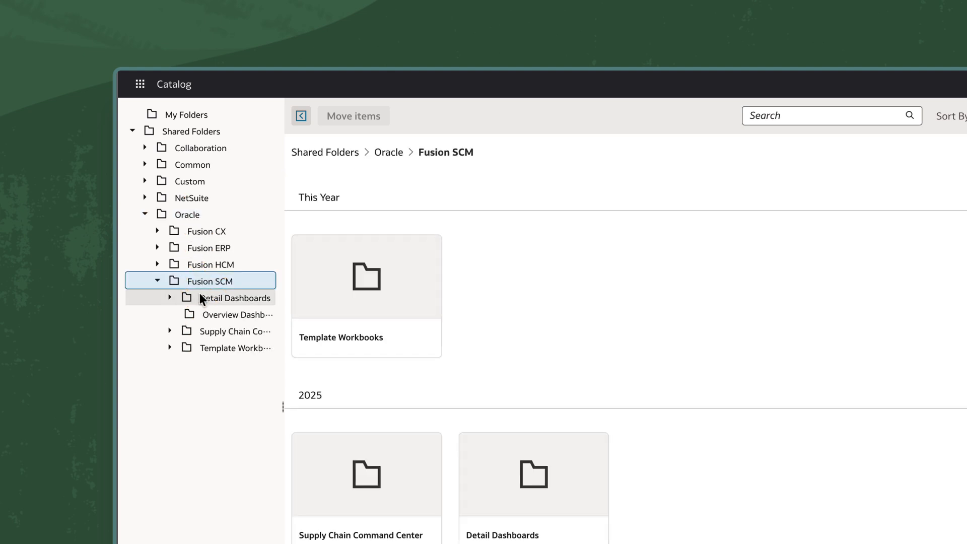
Expand Detail Dashboards, then open the Sales Order Fulfillment workbook from Overview Dashboards and look through its visualizations
{"action": "left_click", "coordinate": [169, 297]}
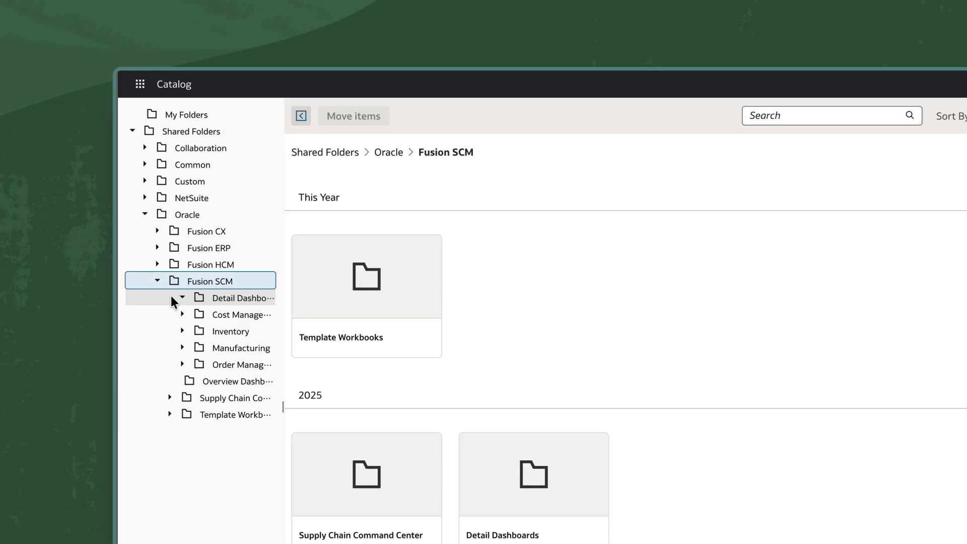
{"action": "left_click", "coordinate": [202, 382]}
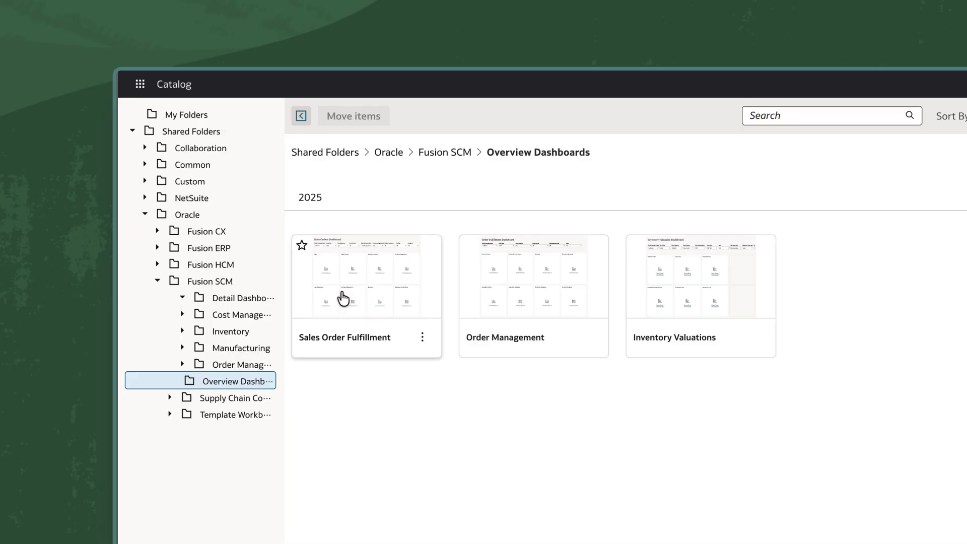
{"action": "left_click", "coordinate": [356, 283]}
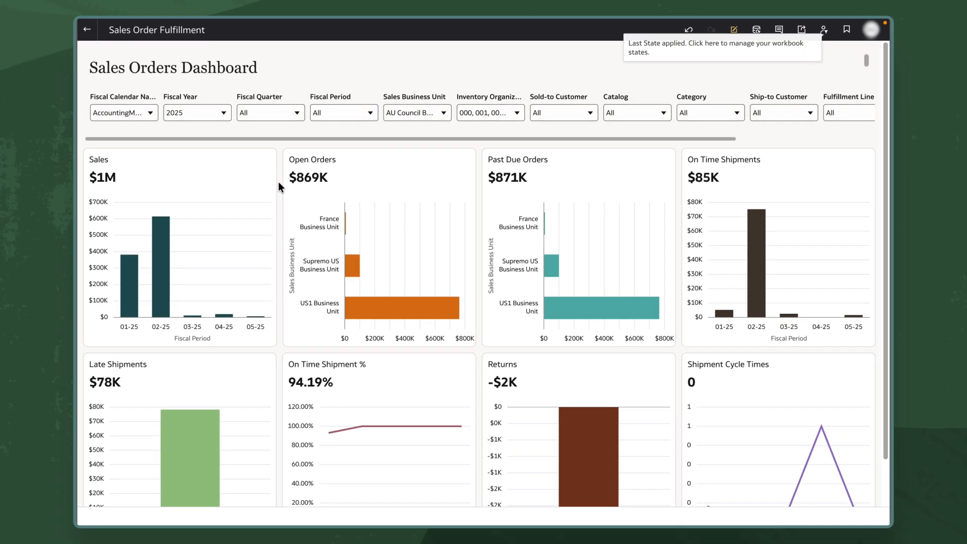
{"action": "scroll", "coordinate": [278, 185], "scroll_direction": "down", "scroll_amount": 1}
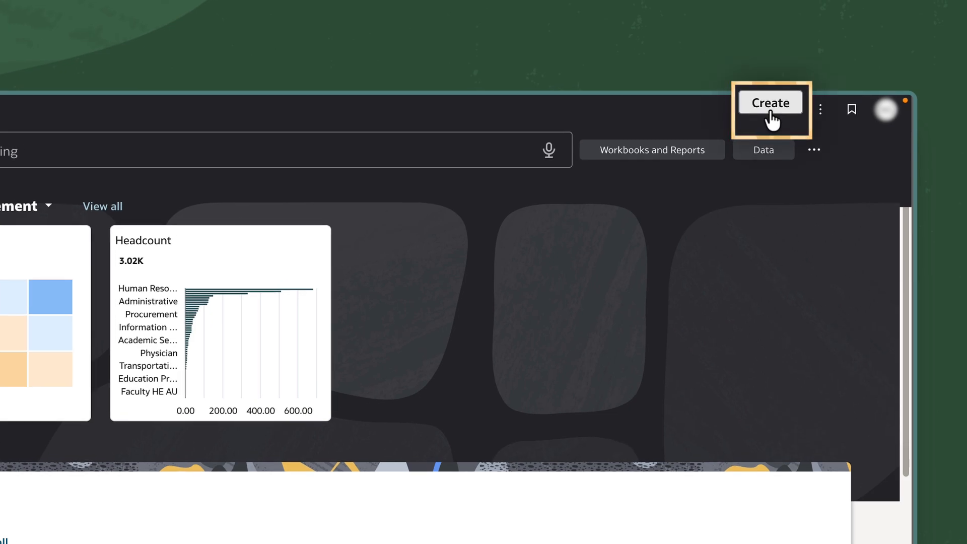
Create a new workbook using the SCM - Sales Orders subject area, found by searching for "sales order"
{"action": "left_click", "coordinate": [770, 117]}
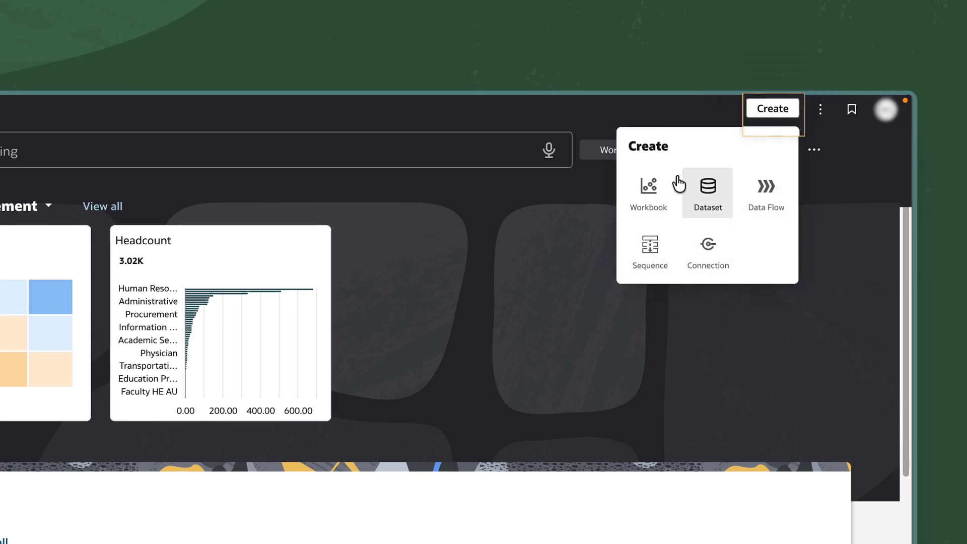
{"action": "left_click", "coordinate": [638, 183]}
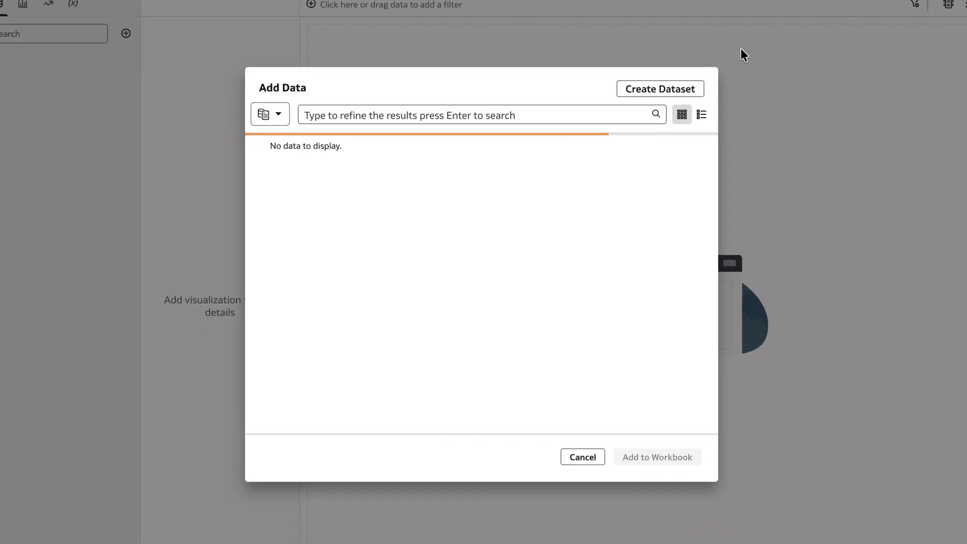
{"action": "left_click", "coordinate": [557, 112]}
{"action": "type", "text": "sales order"}
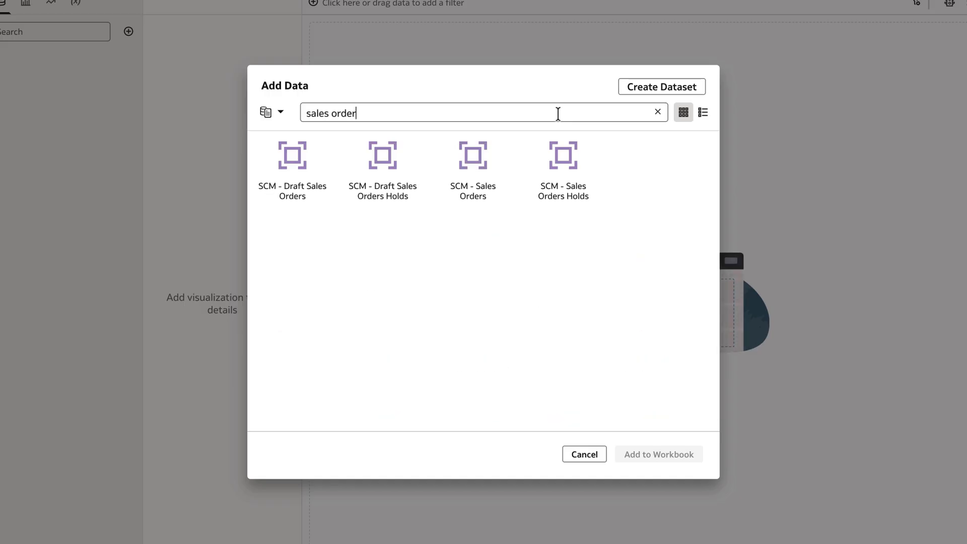
{"action": "left_click", "coordinate": [472, 173]}
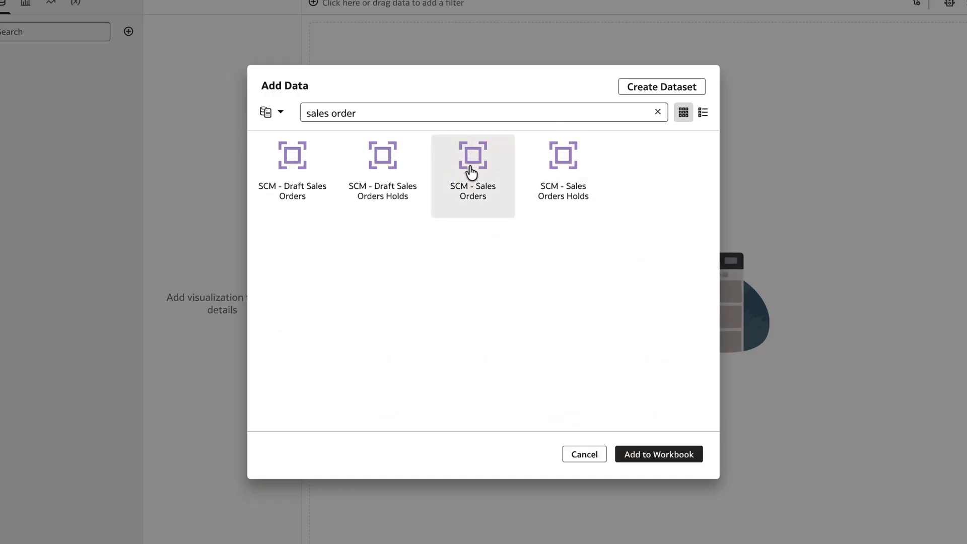
{"action": "left_click", "coordinate": [655, 454]}
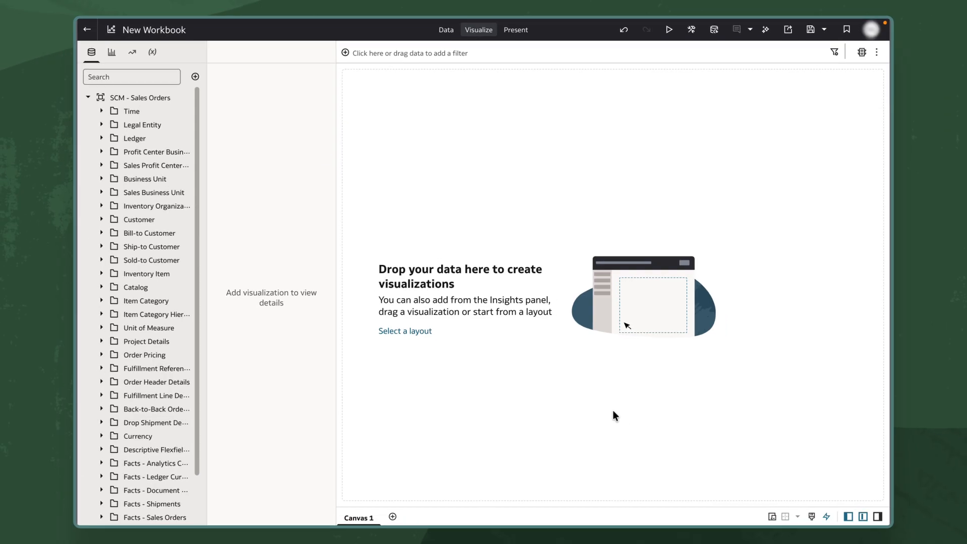
Widen the data list and add Fiscal Calendar Name from the Time folder as a dashboard filter control
{"action": "left_click_drag", "start_coordinate": [208, 230], "coordinate": [231, 236]}
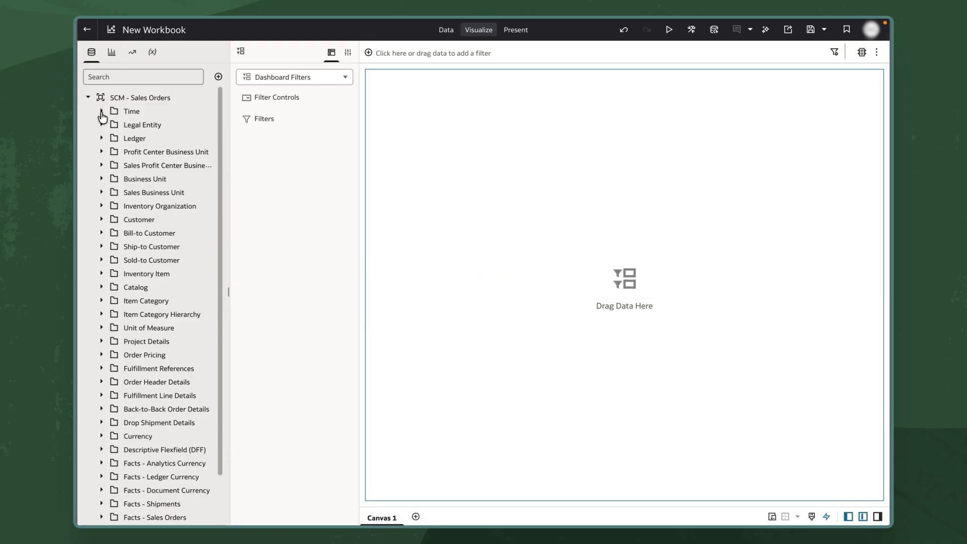
{"action": "left_click", "coordinate": [101, 111]}
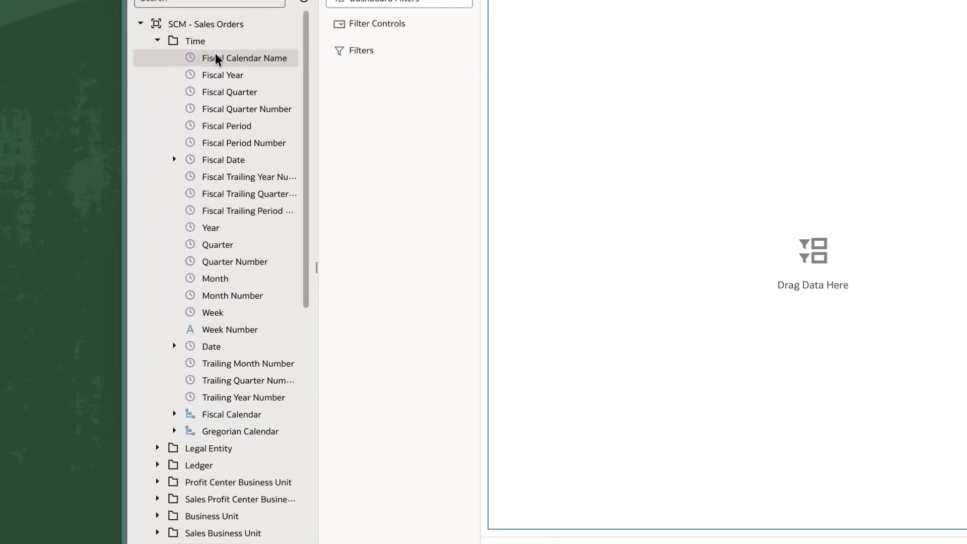
{"action": "left_click_drag", "start_coordinate": [141, 124], "coordinate": [391, 154]}
{"action": "left_click", "coordinate": [164, 34]}
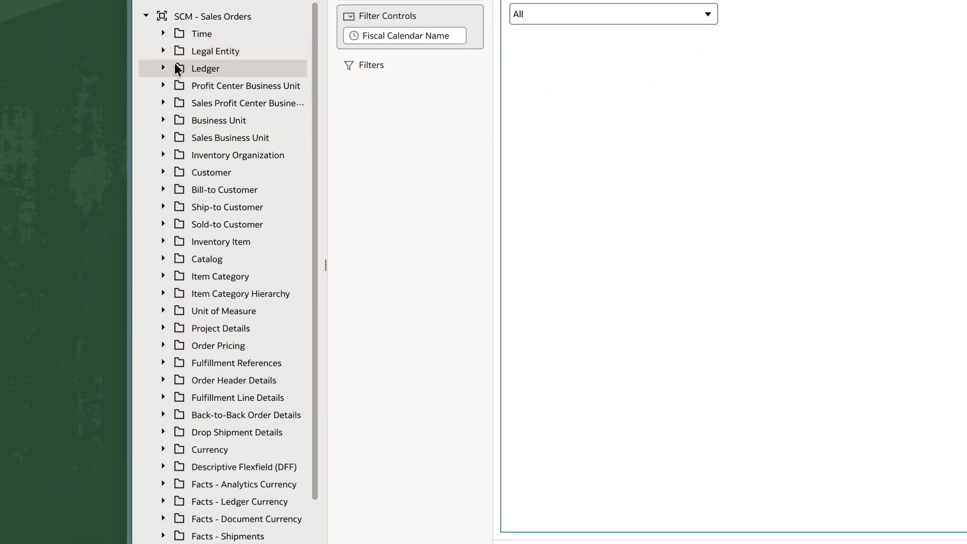
Add Sales Business Unit and Inventory Organization to the canvas's dashboard filter controls
{"action": "left_click", "coordinate": [163, 137]}
{"action": "left_click", "coordinate": [233, 152]}
{"action": "left_click", "coordinate": [163, 172]}
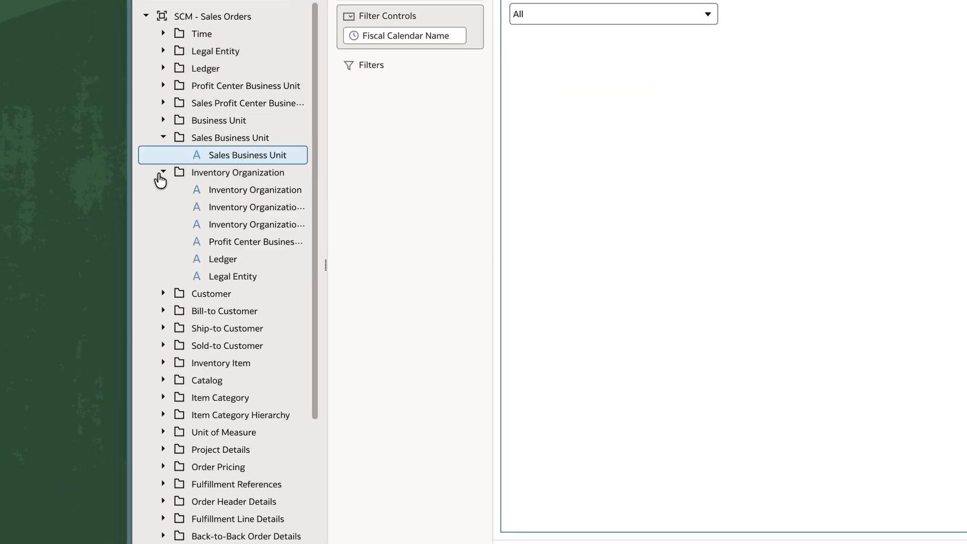
{"action": "left_click", "coordinate": [237, 184], "text": "ctrl"}
{"action": "left_click_drag", "start_coordinate": [237, 189], "coordinate": [784, 124]}
Create a visualization from Lines Amount in the Lines folder of Facts - Analytics Currency
{"action": "scroll", "coordinate": [226, 327], "scroll_direction": "down", "scroll_amount": 4}
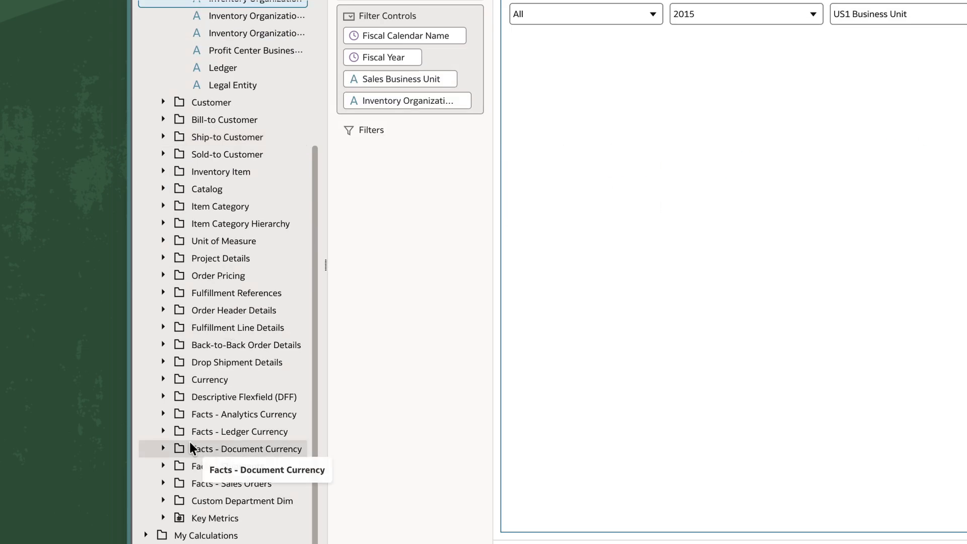
{"action": "left_click", "coordinate": [163, 415]}
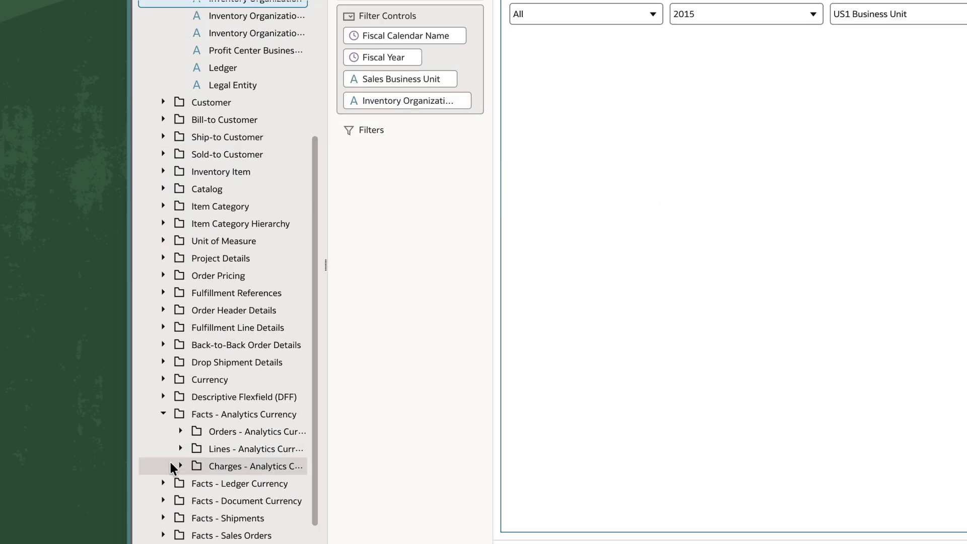
{"action": "left_click", "coordinate": [180, 448]}
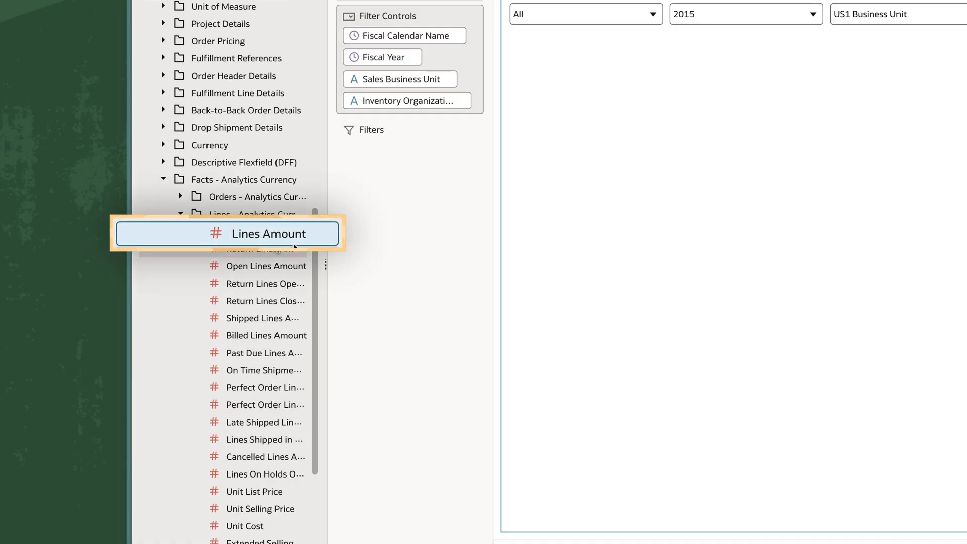
{"action": "right_click", "coordinate": [270, 236]}
{"action": "left_click", "coordinate": [318, 276]}
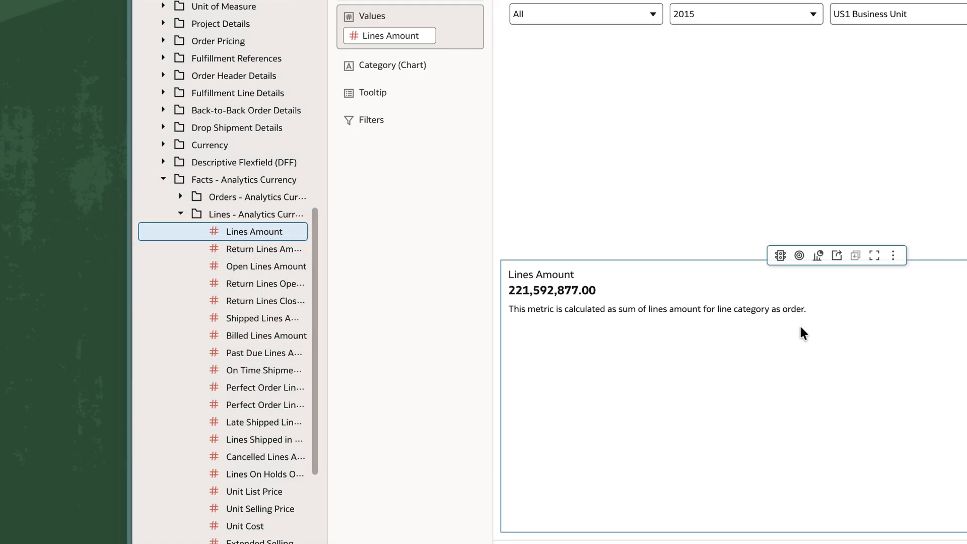
Add Fiscal Period to the Lines Amount visualization and change its chart type to Stacked Bar
{"action": "scroll", "coordinate": [177, 68], "scroll_direction": "up", "scroll_amount": 10}
{"action": "left_click", "coordinate": [163, 34]}
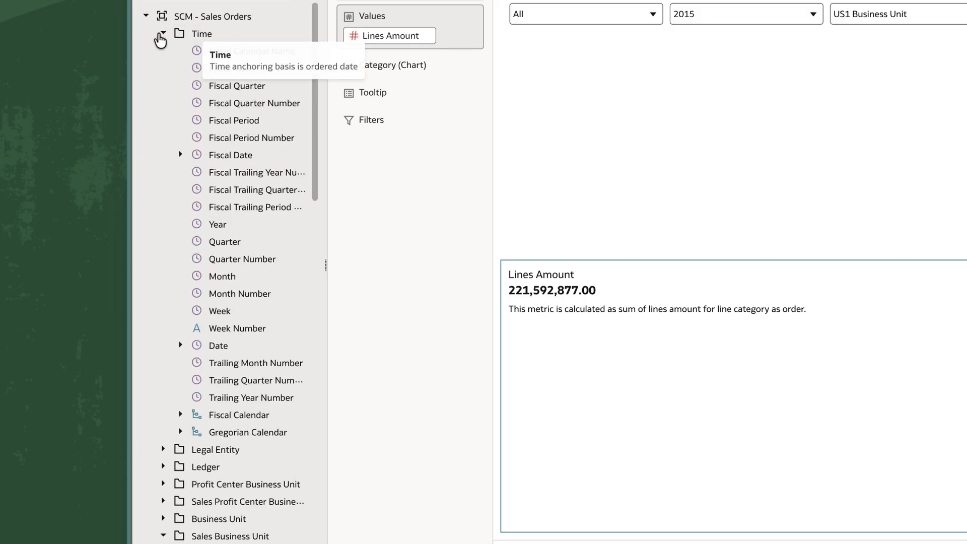
{"action": "double_click", "coordinate": [245, 120]}
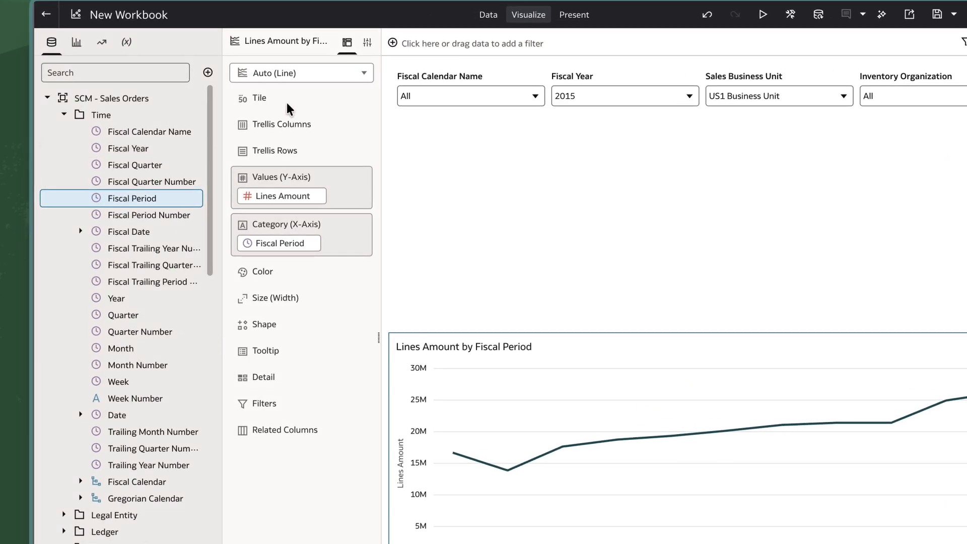
{"action": "left_click", "coordinate": [315, 71]}
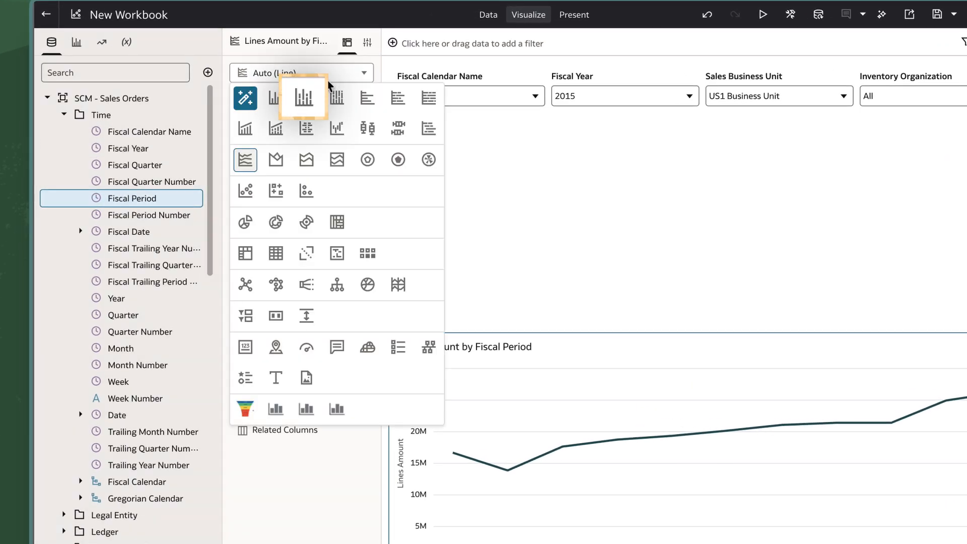
{"action": "left_click", "coordinate": [306, 98]}
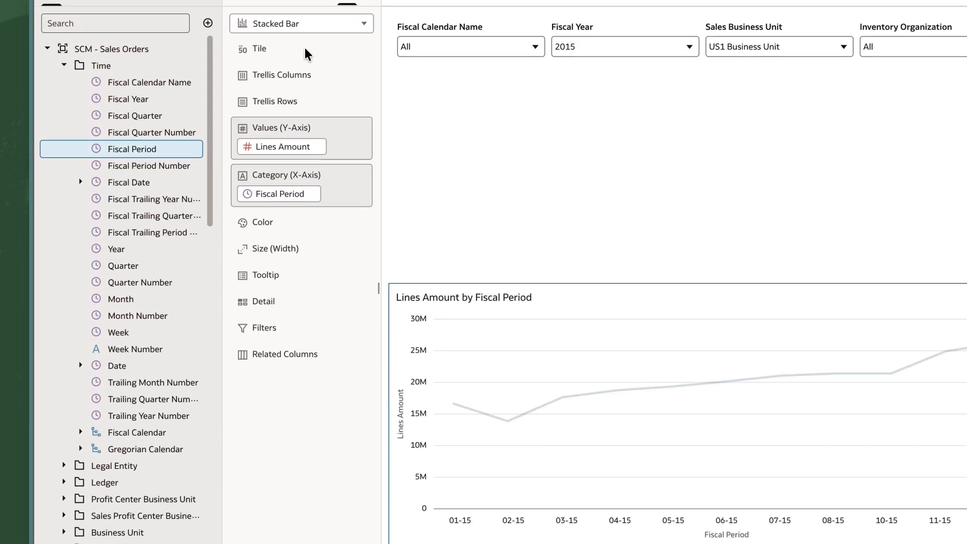
Color the stacked bars by Item Class and enlarge the chart upward to fill the empty space below the filters
{"action": "scroll", "coordinate": [123, 241], "scroll_direction": "down", "scroll_amount": 5}
{"action": "scroll", "coordinate": [124, 161], "scroll_direction": "down", "scroll_amount": 4}
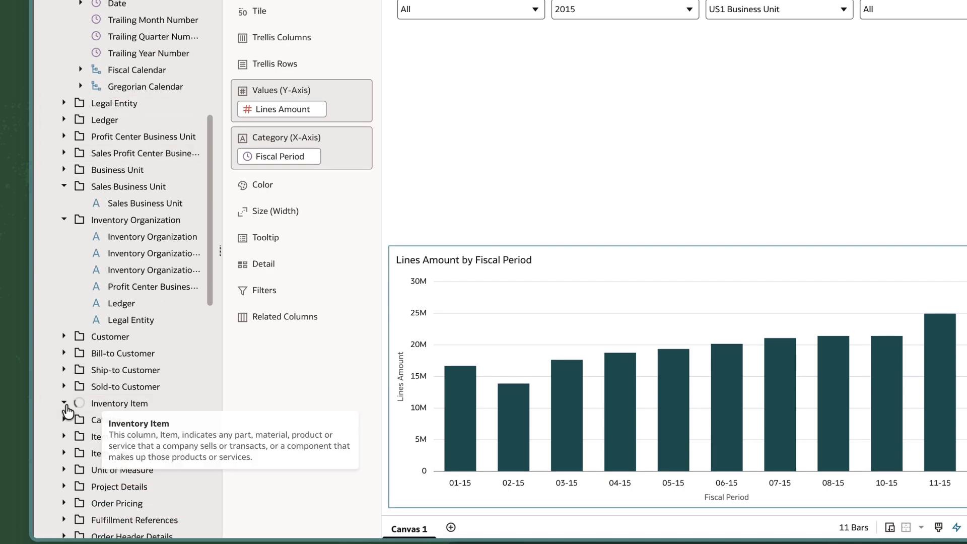
{"action": "left_click", "coordinate": [65, 401]}
{"action": "scroll", "coordinate": [84, 401], "scroll_direction": "down", "scroll_amount": 5}
{"action": "left_click_drag", "start_coordinate": [132, 350], "coordinate": [279, 191]}
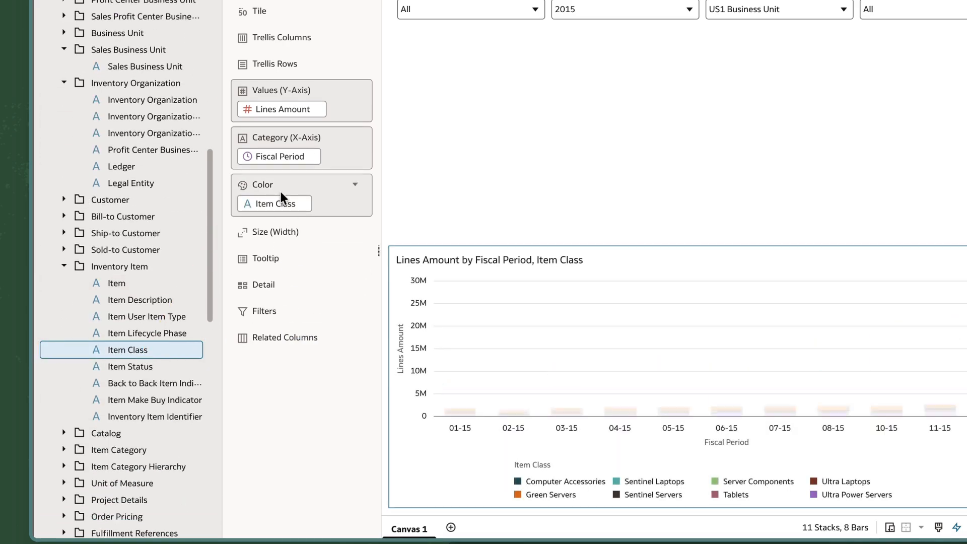
{"action": "left_click_drag", "start_coordinate": [641, 240], "coordinate": [632, 47]}
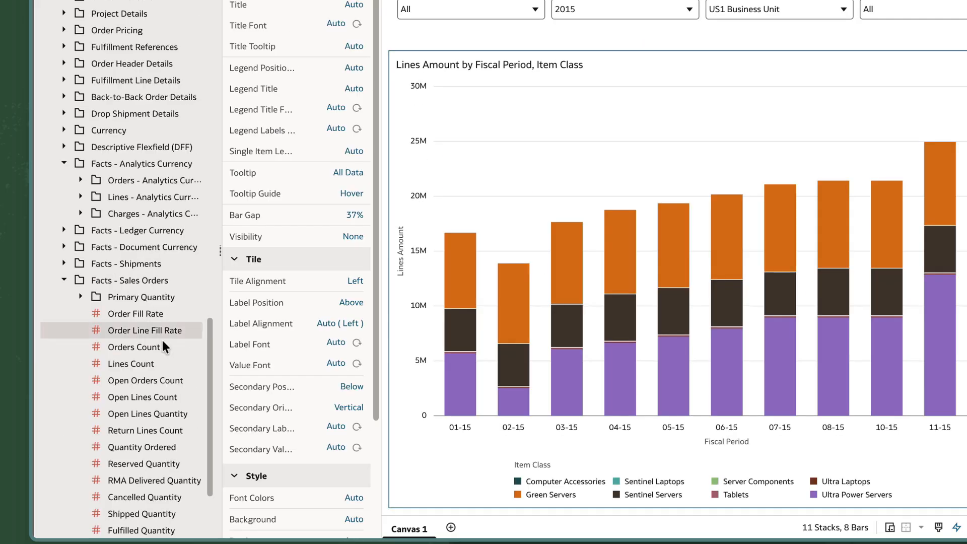
Create a table of Item Class with Quantity Ordered, Fulfilled Quantity, Order Line Fill Rate and Order Fill Rate
{"action": "left_click", "coordinate": [149, 378]}
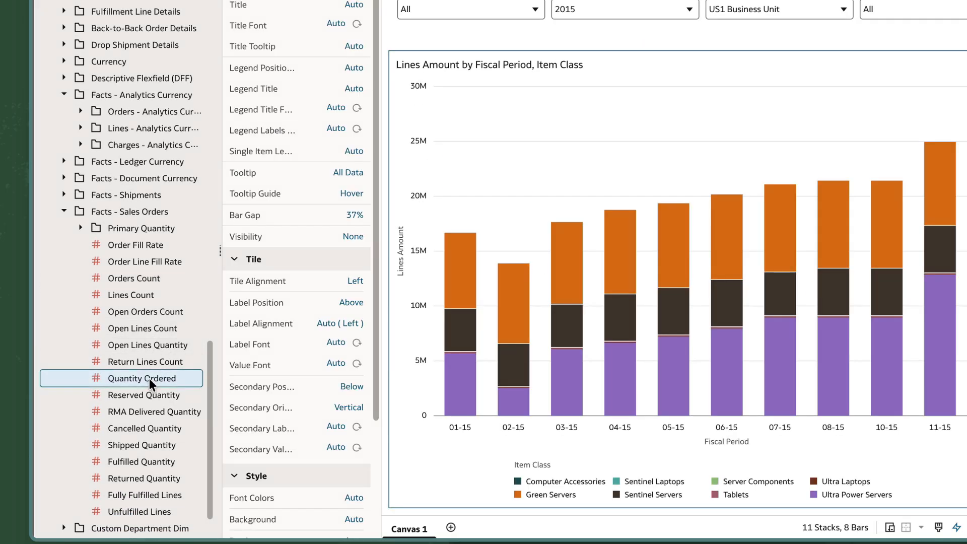
{"action": "left_click", "coordinate": [147, 459], "text": "ctrl"}
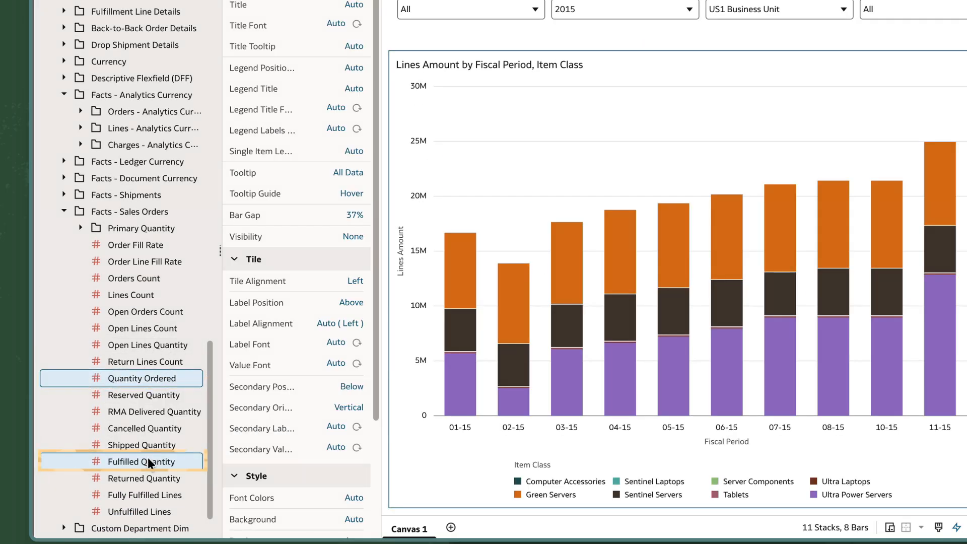
{"action": "left_click", "coordinate": [143, 263], "text": "ctrl"}
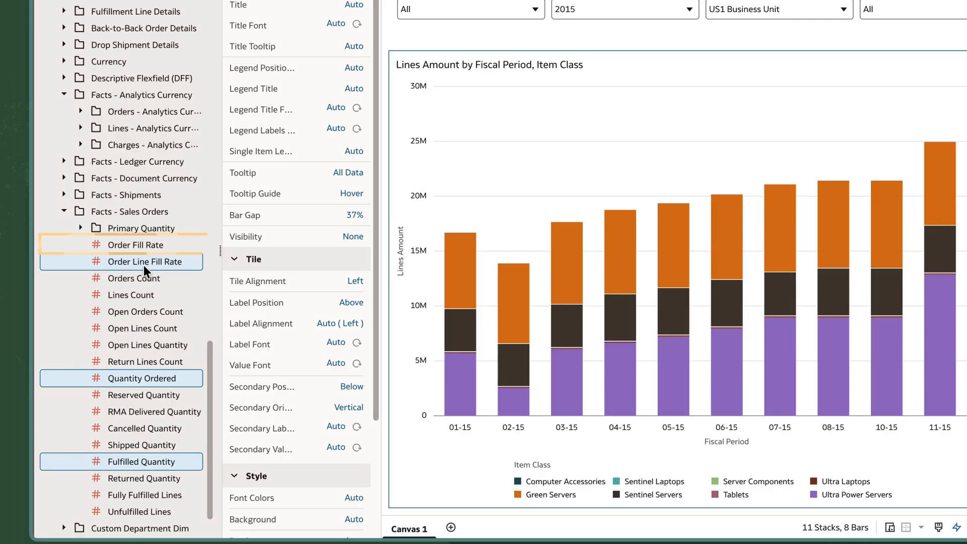
{"action": "scroll", "coordinate": [139, 243], "scroll_direction": "up", "scroll_amount": 8}
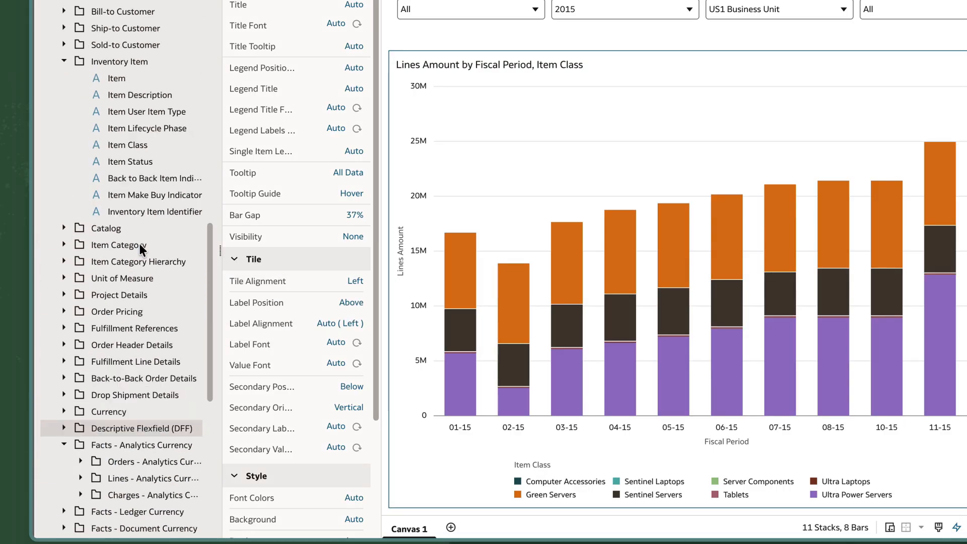
{"action": "right_click", "coordinate": [148, 189]}
{"action": "left_click", "coordinate": [189, 243]}
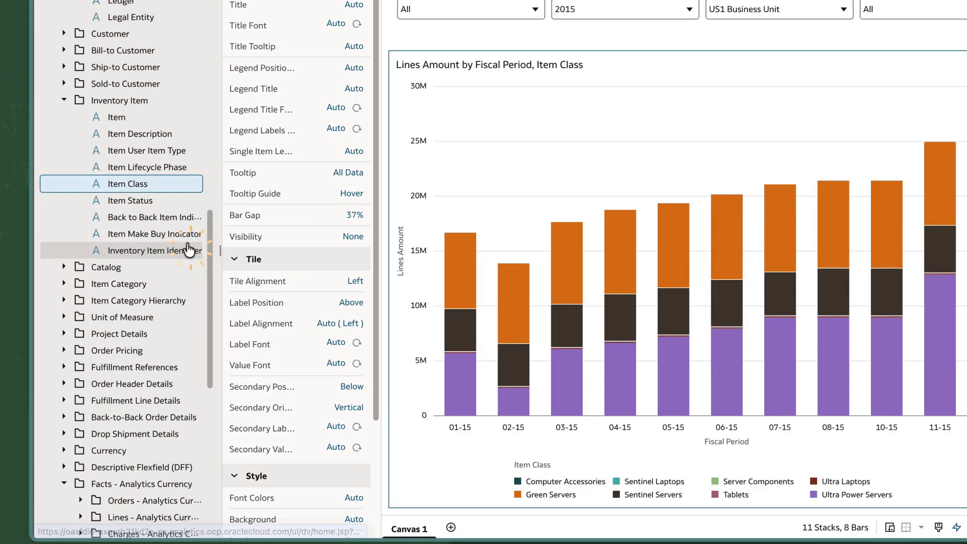
{"action": "left_click", "coordinate": [196, 359]}
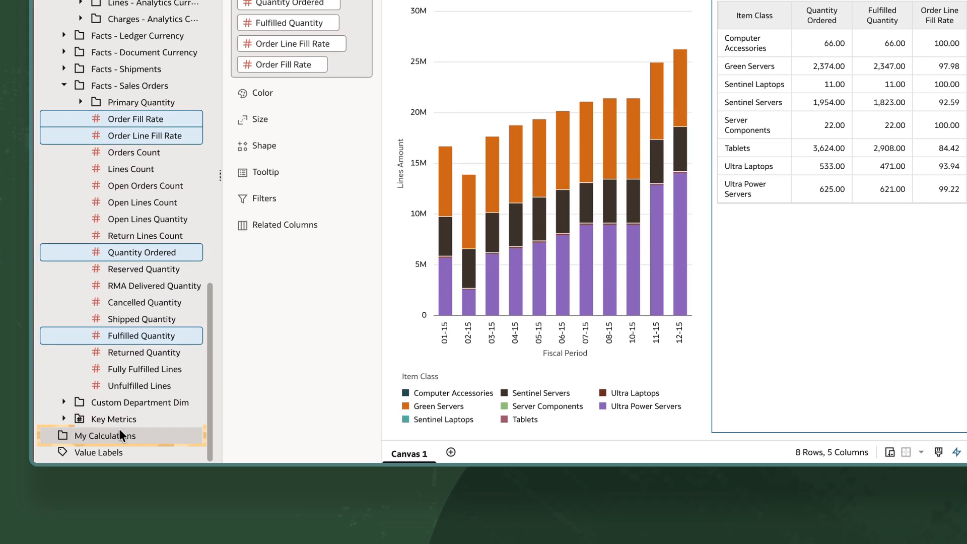
Create a validated calculation named Delta Qty that subtracts Fulfilled Quantity from Quantity Ordered, and save it
{"action": "right_click", "coordinate": [119, 507]}
{"action": "left_click", "coordinate": [181, 334]}
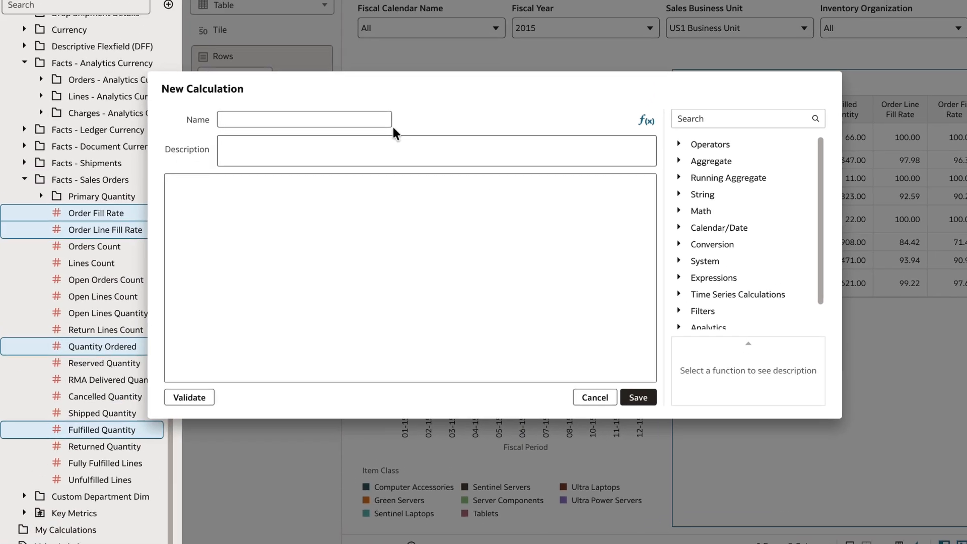
{"action": "type", "text": "Delta Qty"}
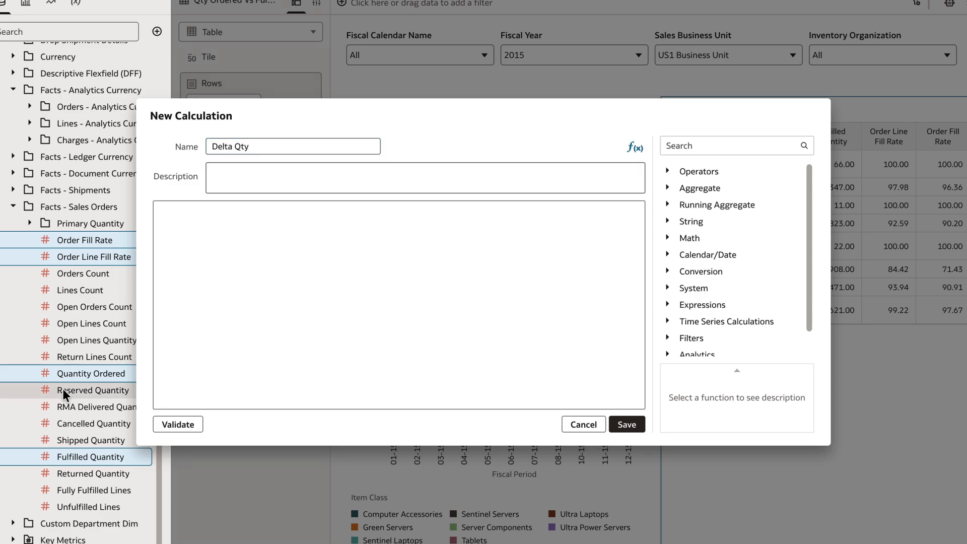
{"action": "left_click_drag", "start_coordinate": [76, 374], "coordinate": [338, 370]}
{"action": "type", "text": "-"}
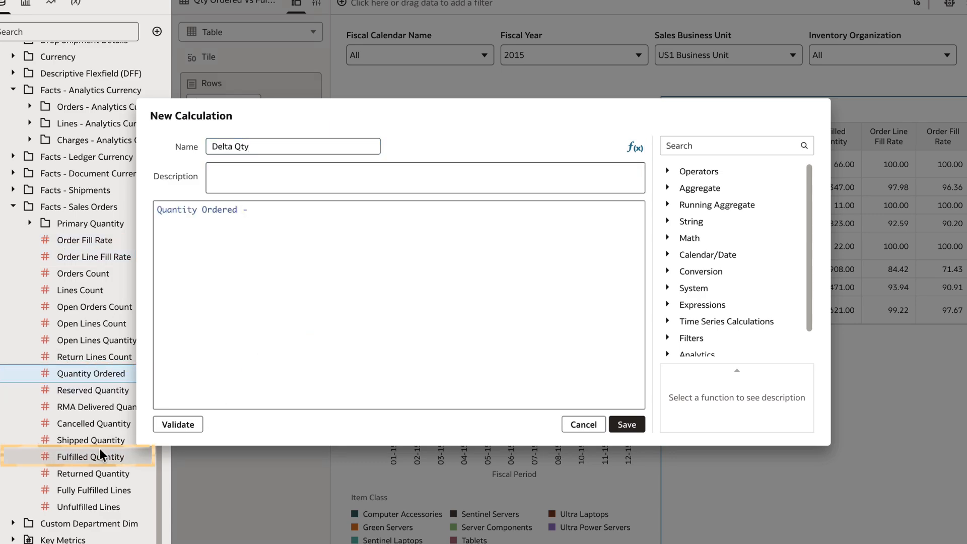
{"action": "left_click_drag", "start_coordinate": [99, 457], "coordinate": [406, 298]}
{"action": "left_click", "coordinate": [181, 424]}
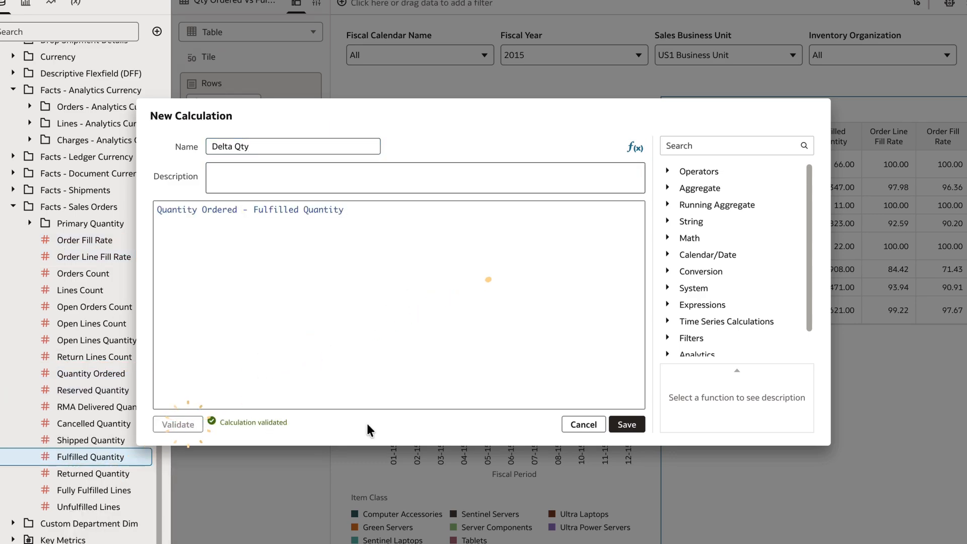
{"action": "left_click", "coordinate": [624, 424]}
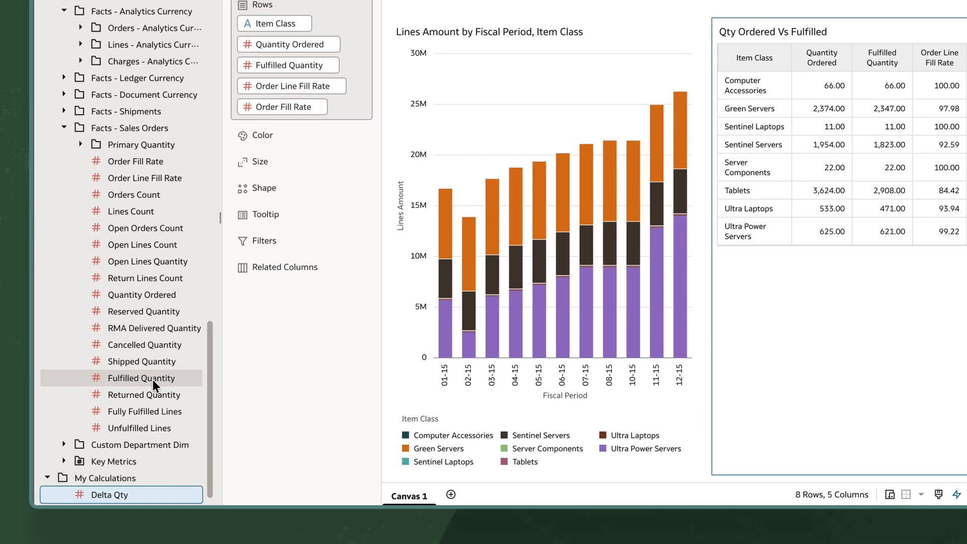
Add Delta Qty to the Qty Ordered Vs Fulfilled table after Fulfilled Quantity and turn on the table's grand total
{"action": "left_click_drag", "start_coordinate": [99, 473], "coordinate": [262, 74]}
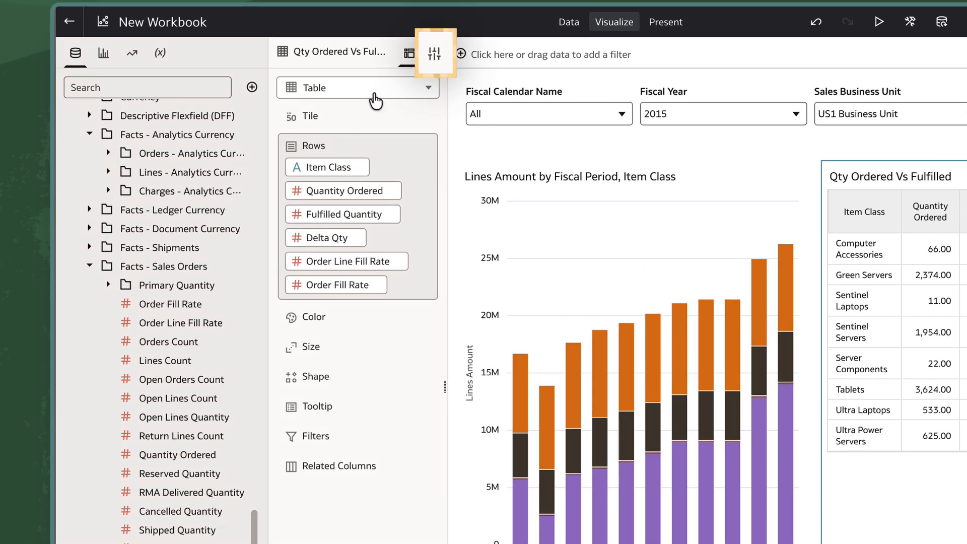
{"action": "left_click", "coordinate": [432, 54]}
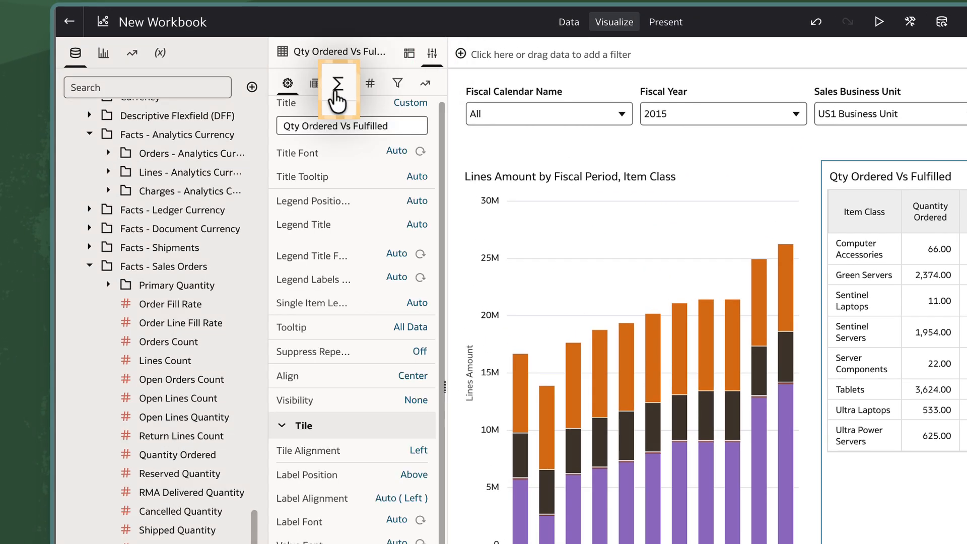
{"action": "left_click", "coordinate": [337, 85]}
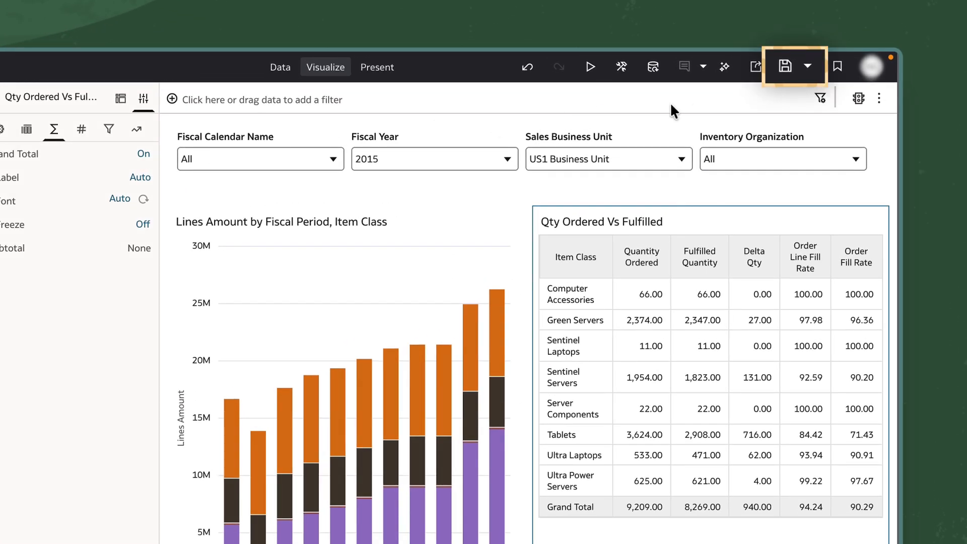
Start saving the workbook under the new name Sales Order Analysis
{"action": "left_click", "coordinate": [808, 66]}
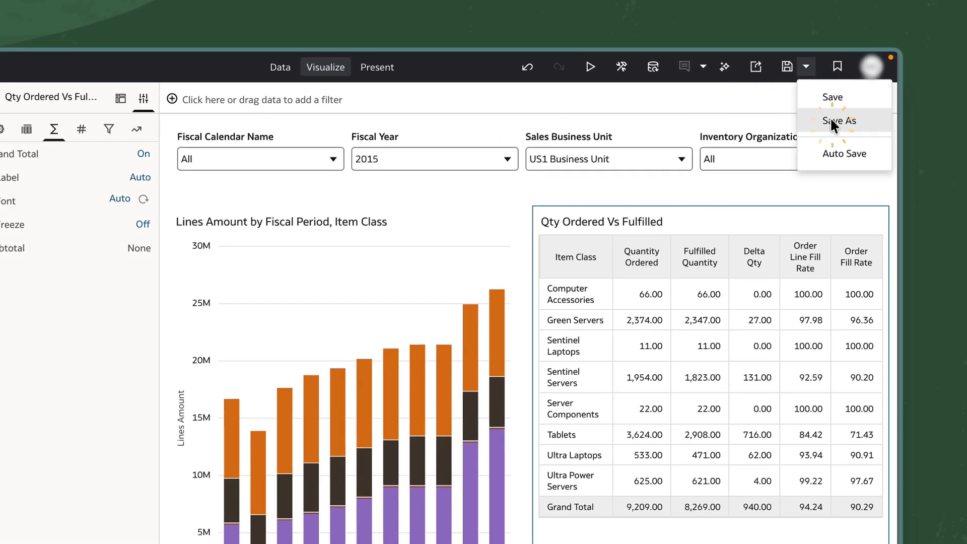
{"action": "left_click", "coordinate": [830, 120]}
{"action": "key", "text": "ctrl+a"}
{"action": "key", "text": "BackSpace"}
{"action": "type", "text": "Sales Order A"}
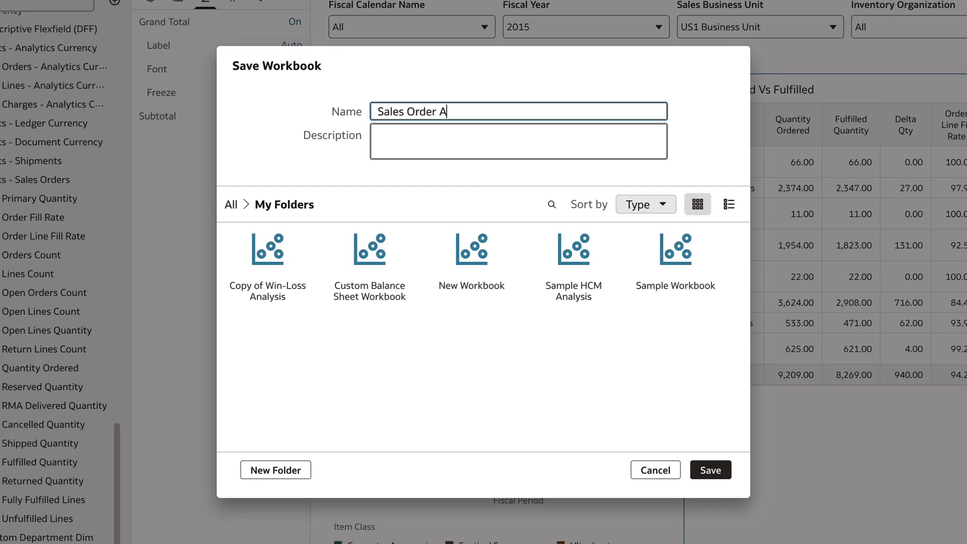
{"action": "type", "text": "nalysis"}
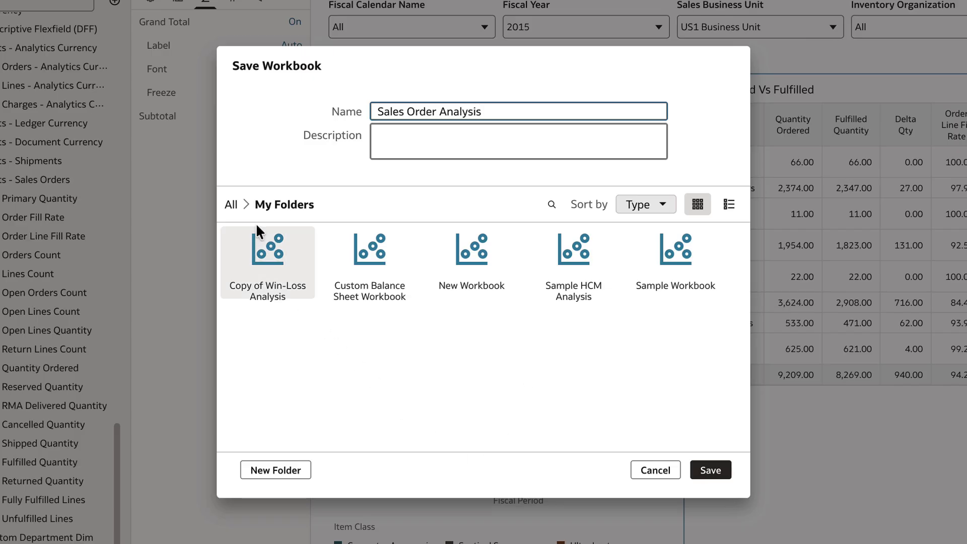
Create a folder named SCM in Shared Folders and save the workbook there
{"action": "left_click", "coordinate": [231, 204]}
{"action": "double_click", "coordinate": [365, 259]}
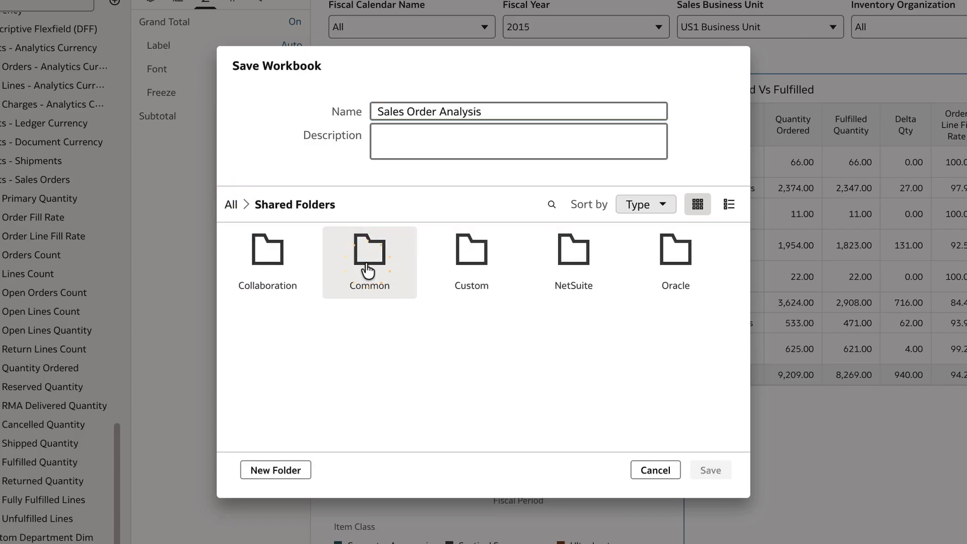
{"action": "left_click", "coordinate": [267, 470]}
{"action": "type", "text": "S"}
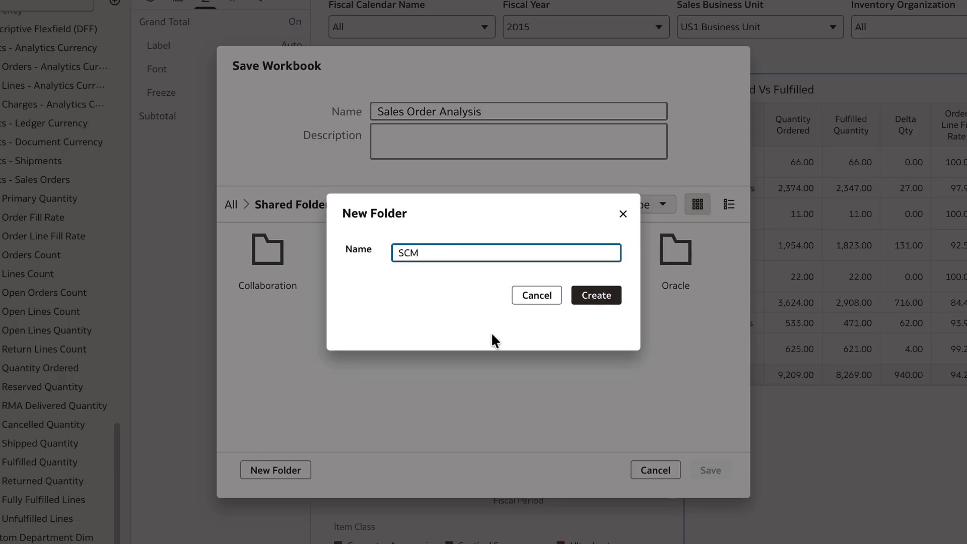
{"action": "type", "text": "CM"}
{"action": "left_click", "coordinate": [589, 295]}
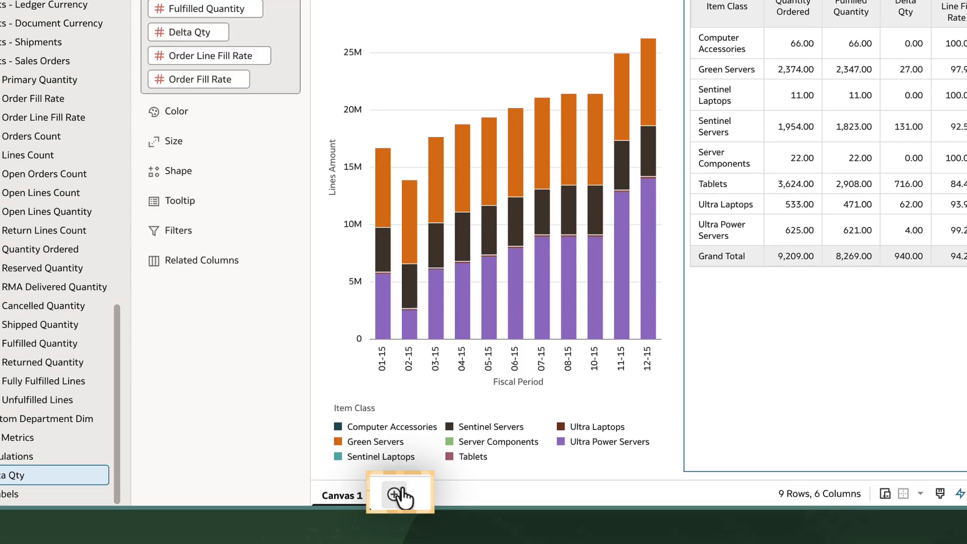
Add a second canvas to the workbook and rename the first canvas Sales Order Analysis
{"action": "left_click", "coordinate": [395, 495]}
{"action": "left_click", "coordinate": [425, 496]}
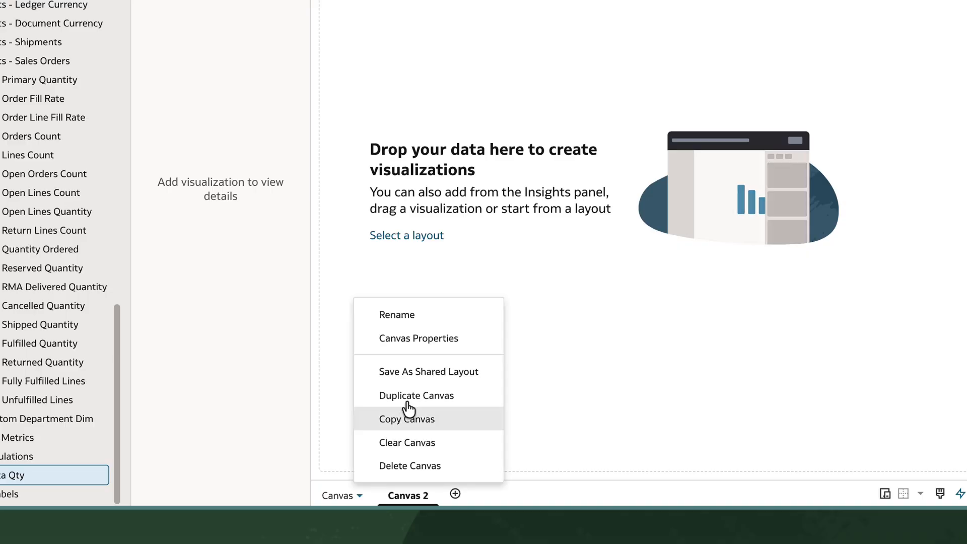
{"action": "left_click", "coordinate": [397, 314]}
{"action": "type", "text": "Sales Order Analysis"}
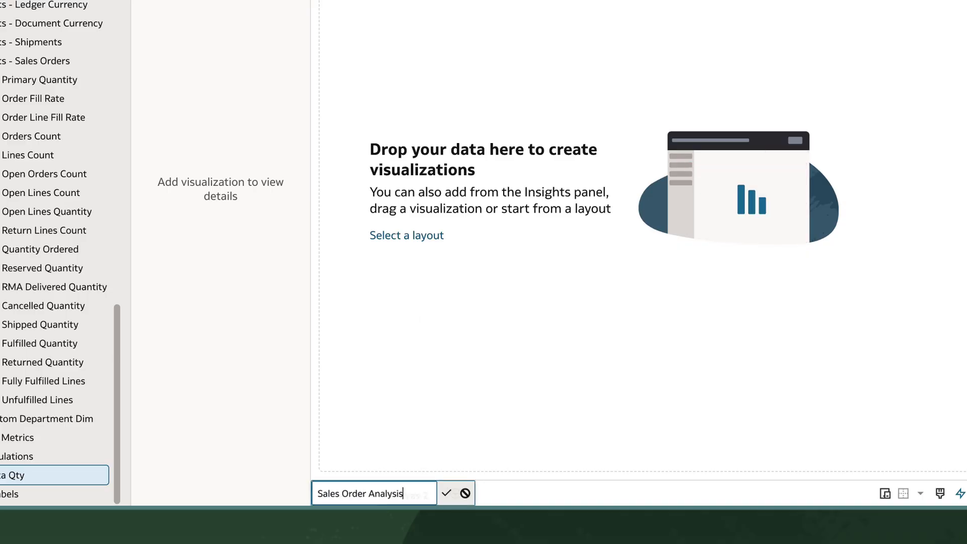
{"action": "key", "text": "Return"}
Rename the second canvas SO Fulfillment Analysis
{"action": "left_click", "coordinate": [478, 497]}
{"action": "left_click", "coordinate": [529, 360]}
{"action": "type", "text": "SO F"}
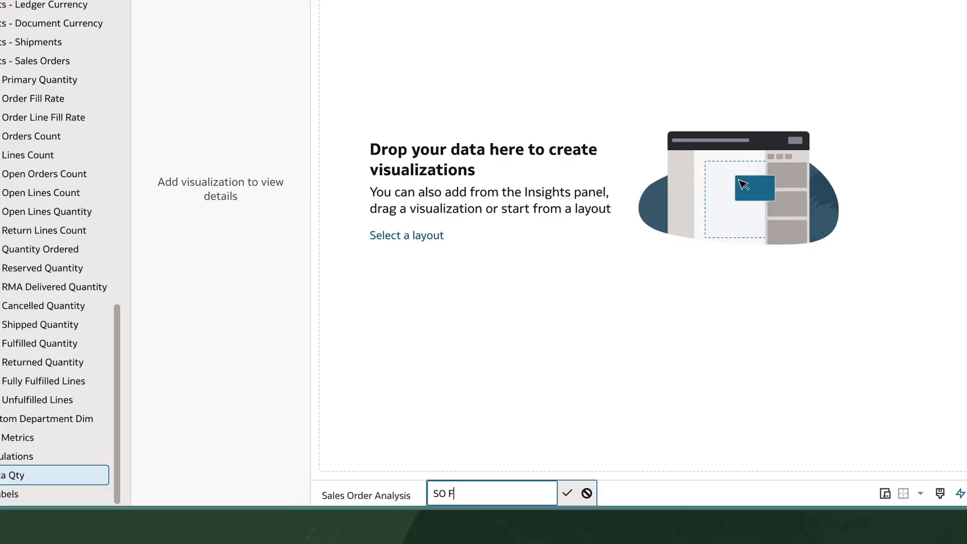
{"action": "type", "text": "ulfillment Analysis"}
{"action": "key", "text": "Return"}
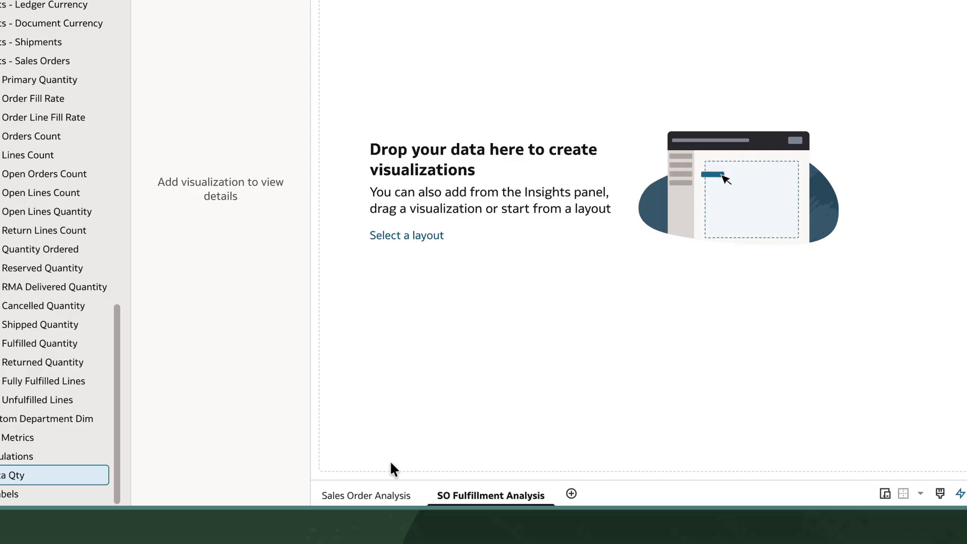
Copy the dashboard filters visualization from the Sales Order Analysis canvas
{"action": "left_click", "coordinate": [367, 495]}
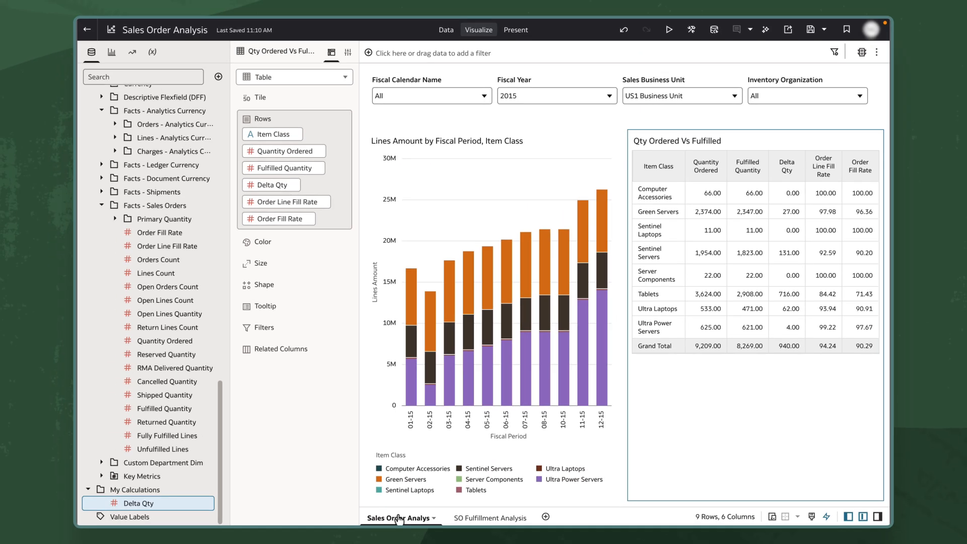
{"action": "left_click", "coordinate": [584, 76]}
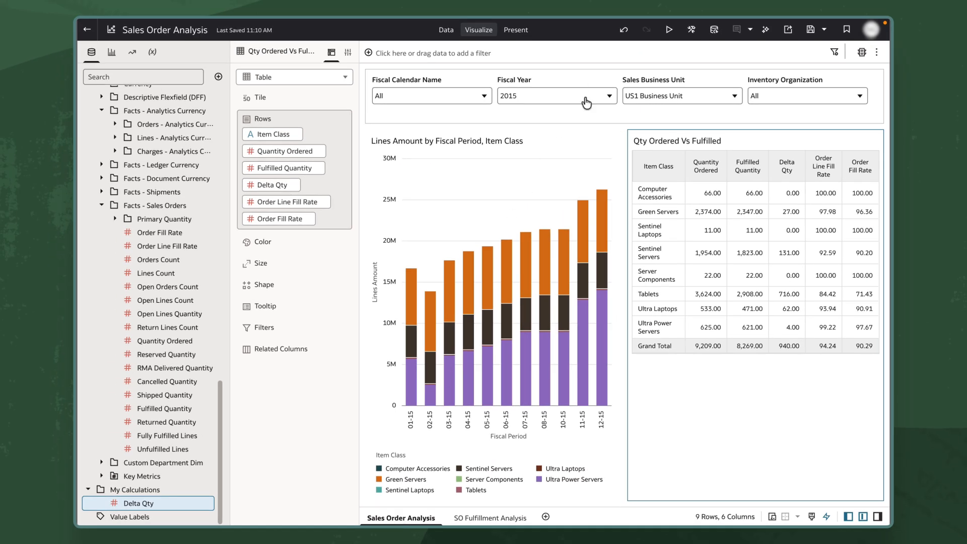
{"action": "right_click", "coordinate": [584, 76]}
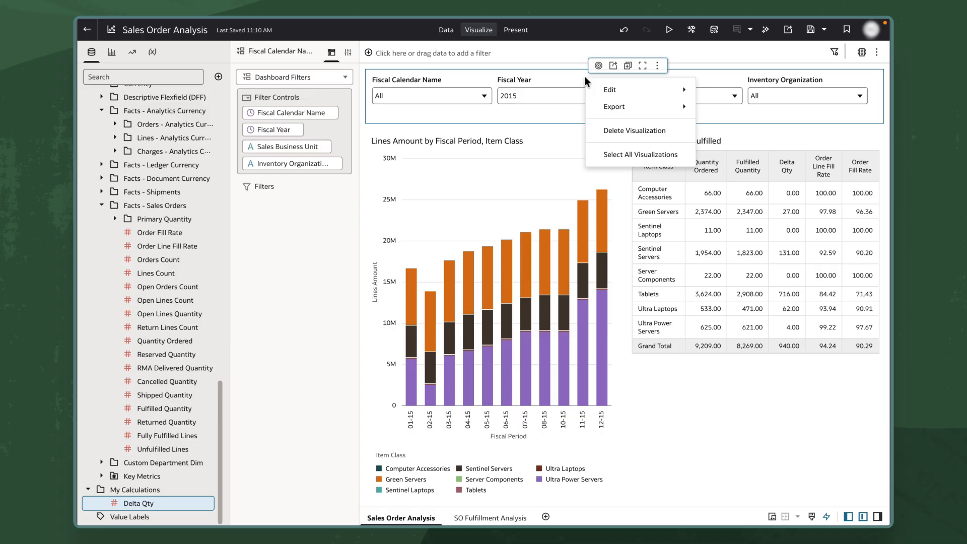
{"action": "mouse_move", "coordinate": [663, 92]}
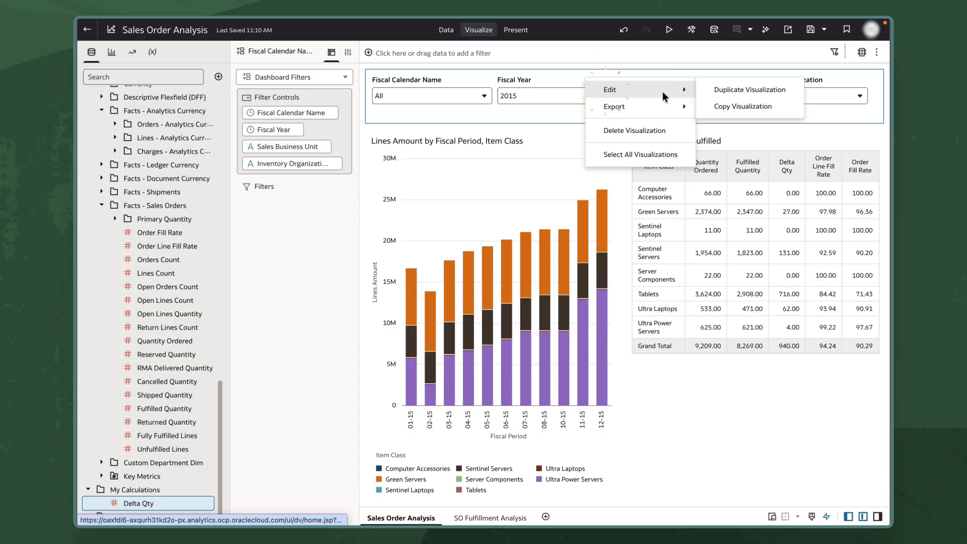
{"action": "left_click", "coordinate": [720, 105]}
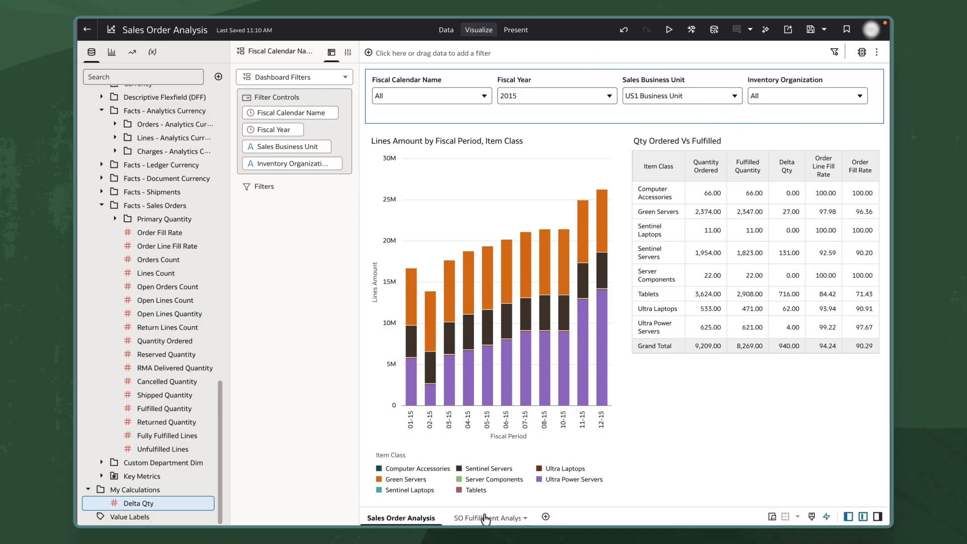
Paste the copied filters onto the SO Fulfillment Analysis canvas and add Item Class from Inventory Item as another filter
{"action": "left_click", "coordinate": [488, 517]}
{"action": "right_click", "coordinate": [549, 325]}
{"action": "left_click", "coordinate": [572, 337]}
{"action": "left_click", "coordinate": [620, 336]}
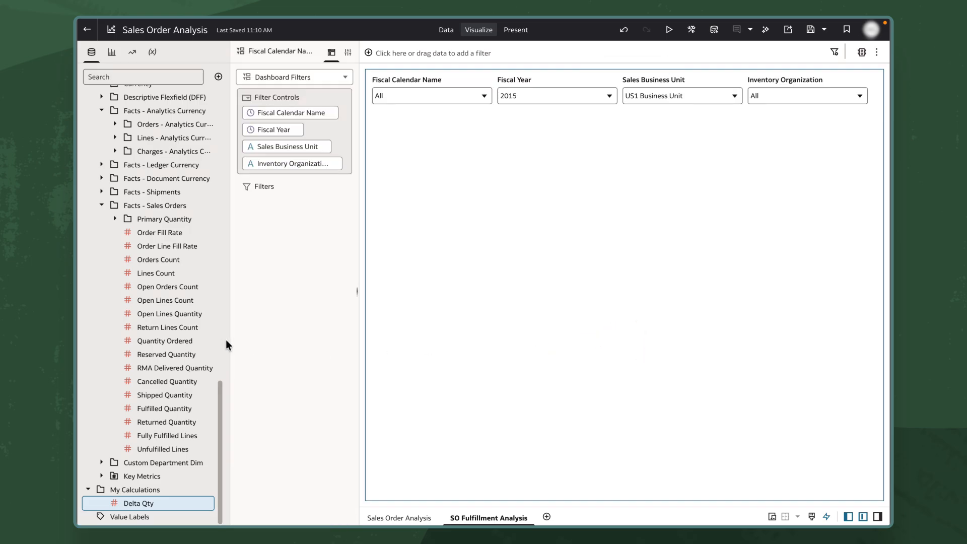
{"action": "scroll", "coordinate": [158, 327], "scroll_direction": "up", "scroll_amount": 10}
{"action": "left_click_drag", "start_coordinate": [159, 338], "coordinate": [749, 189]}
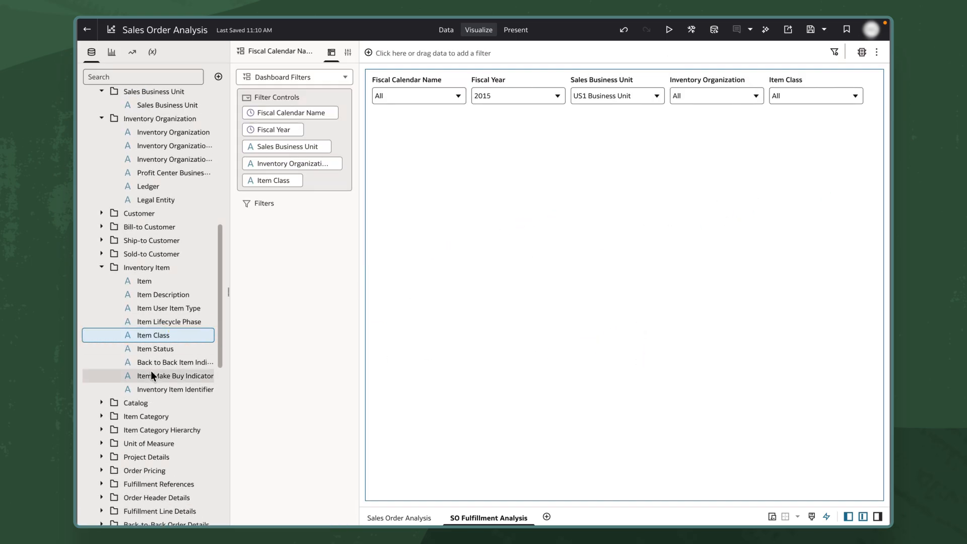
Create a tile for Order Fulfillment Cycle Time from Facts - Shipments and set its description to None
{"action": "scroll", "coordinate": [150, 371], "scroll_direction": "down", "scroll_amount": 8}
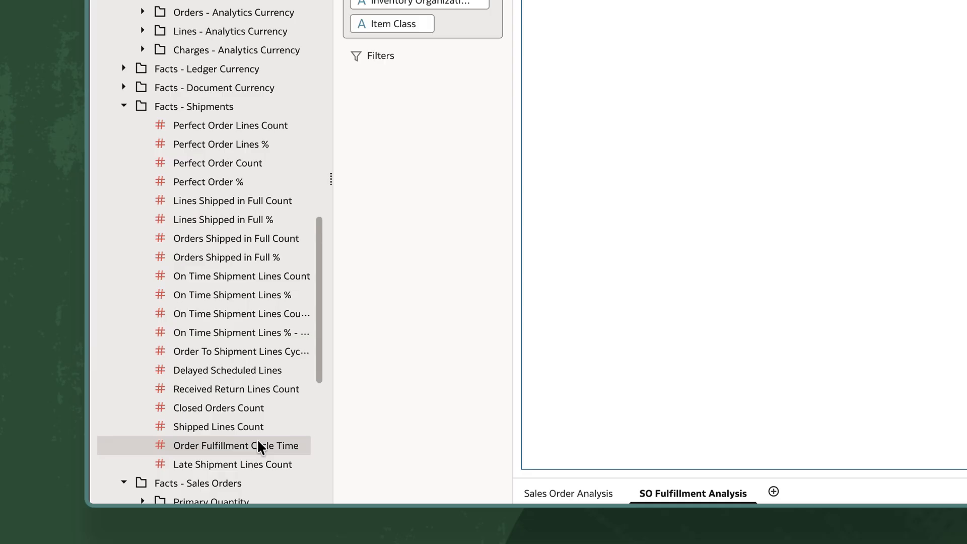
{"action": "right_click", "coordinate": [258, 441]}
{"action": "left_click", "coordinate": [323, 426]}
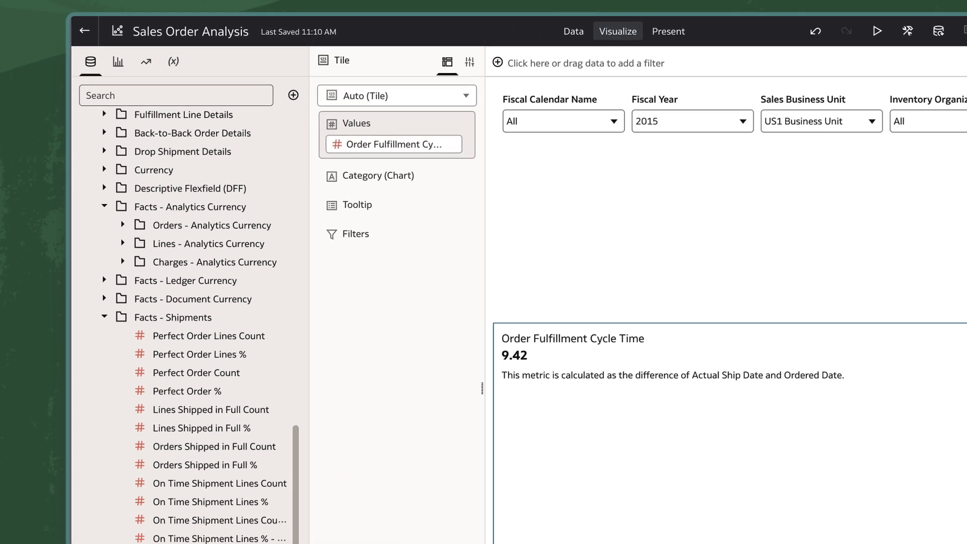
{"action": "left_click", "coordinate": [474, 73]}
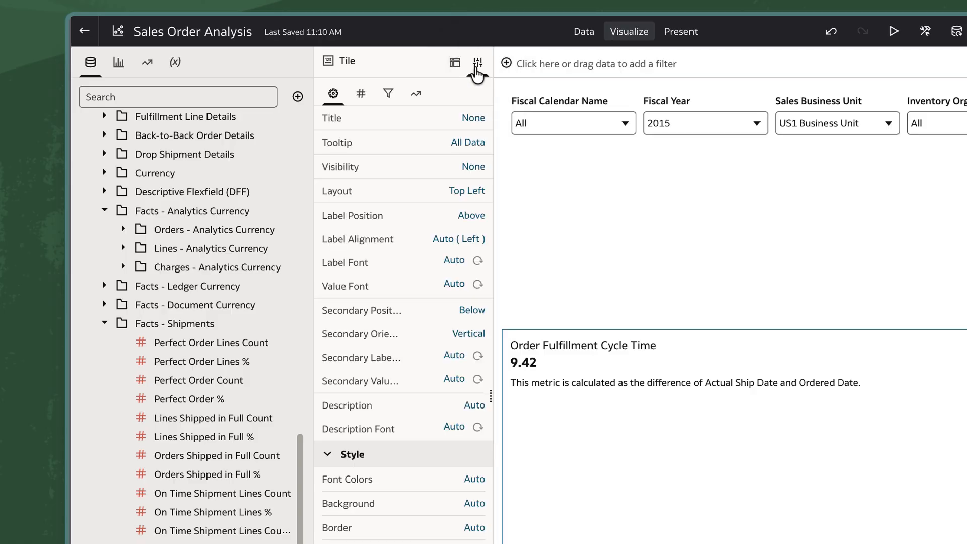
{"action": "left_click", "coordinate": [461, 427]}
{"action": "left_click", "coordinate": [498, 483]}
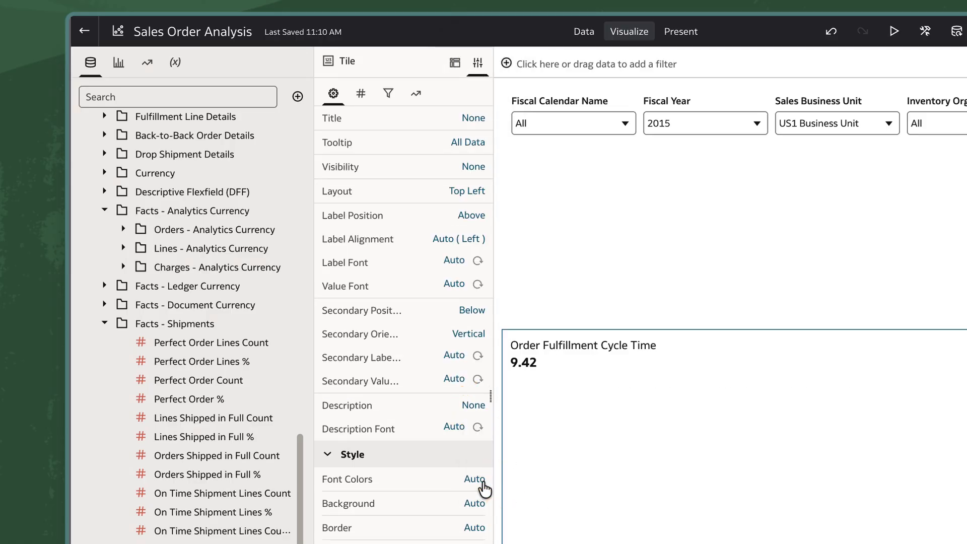
Create a Perfect Order % tile to the right of the cycle time tile and set its description to None
{"action": "right_click", "coordinate": [204, 397]}
{"action": "left_click", "coordinate": [257, 435]}
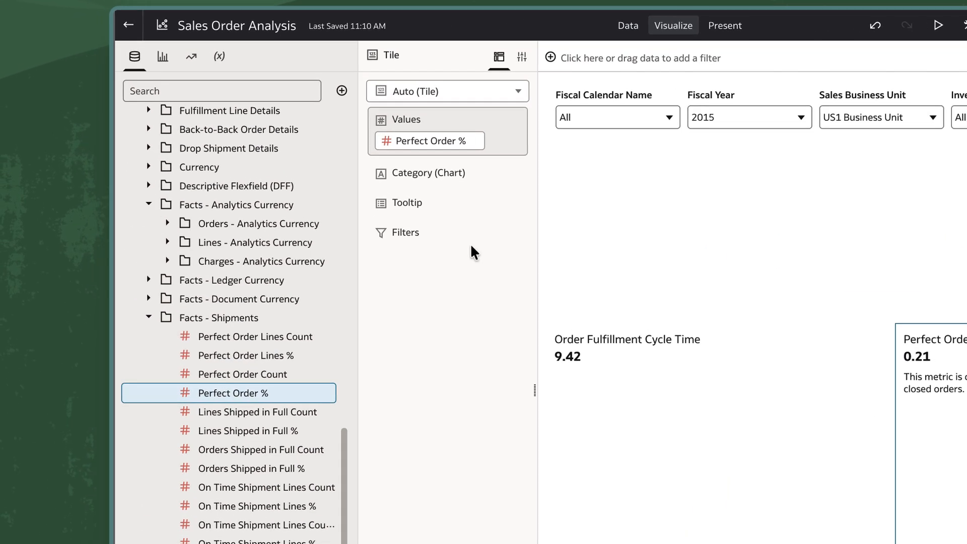
{"action": "left_click", "coordinate": [522, 57]}
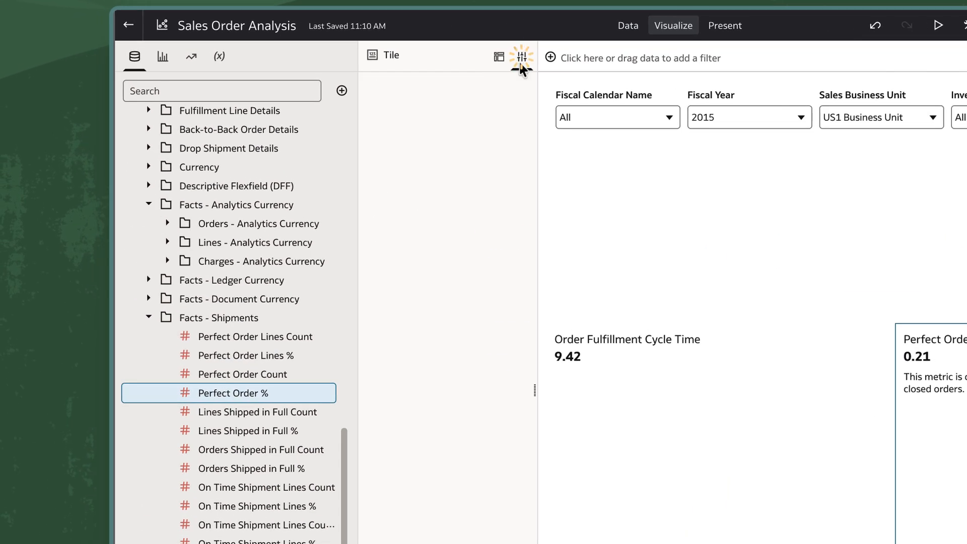
{"action": "left_click", "coordinate": [517, 400]}
{"action": "left_click", "coordinate": [542, 474]}
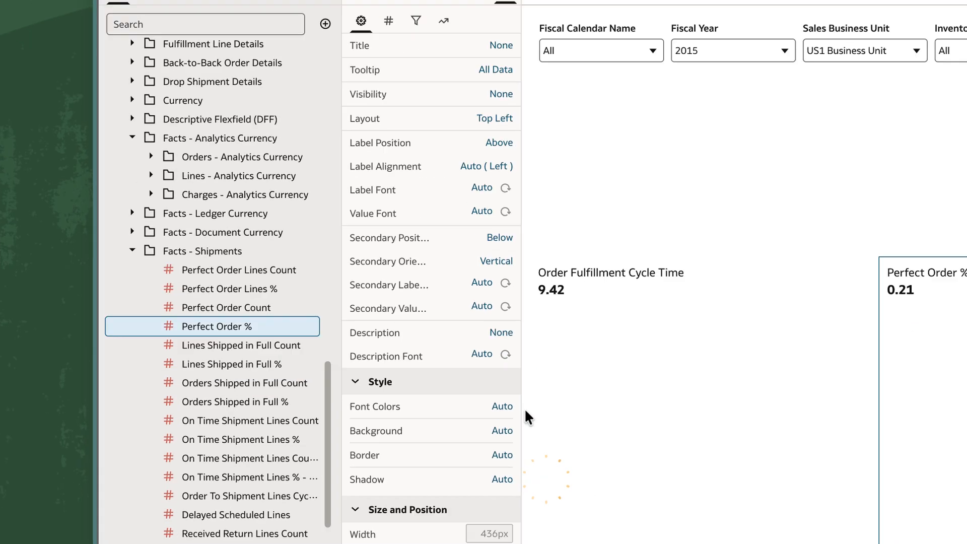
Create an On Time Shipment Lines % tile beside the Perfect Order % tile and set its description to None
{"action": "right_click", "coordinate": [285, 508]}
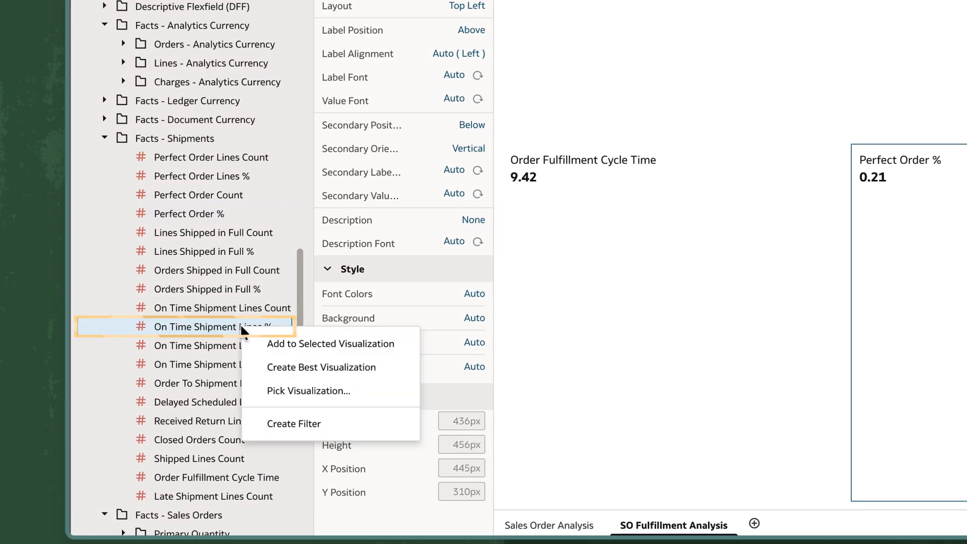
{"action": "left_click", "coordinate": [322, 367]}
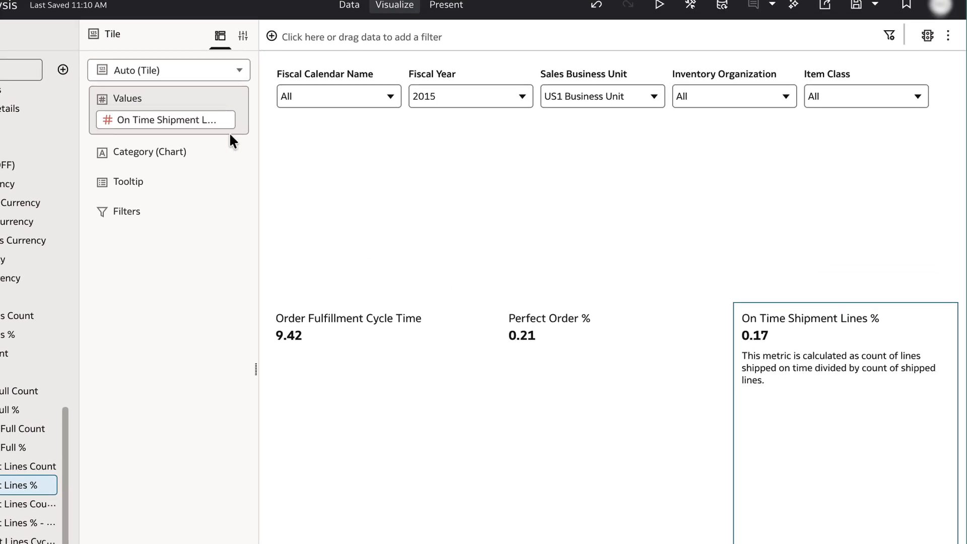
{"action": "left_click", "coordinate": [243, 36]}
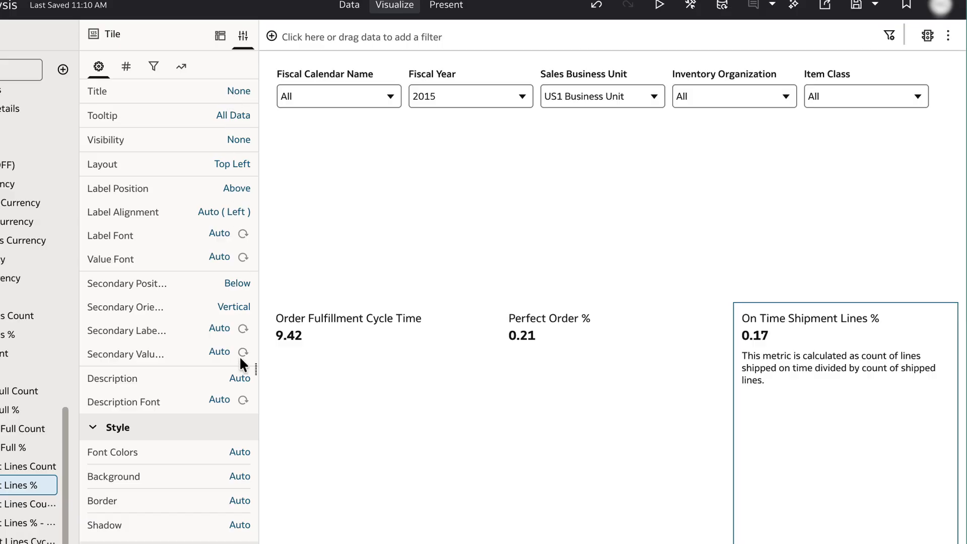
{"action": "left_click", "coordinate": [236, 399]}
{"action": "left_click", "coordinate": [264, 456]}
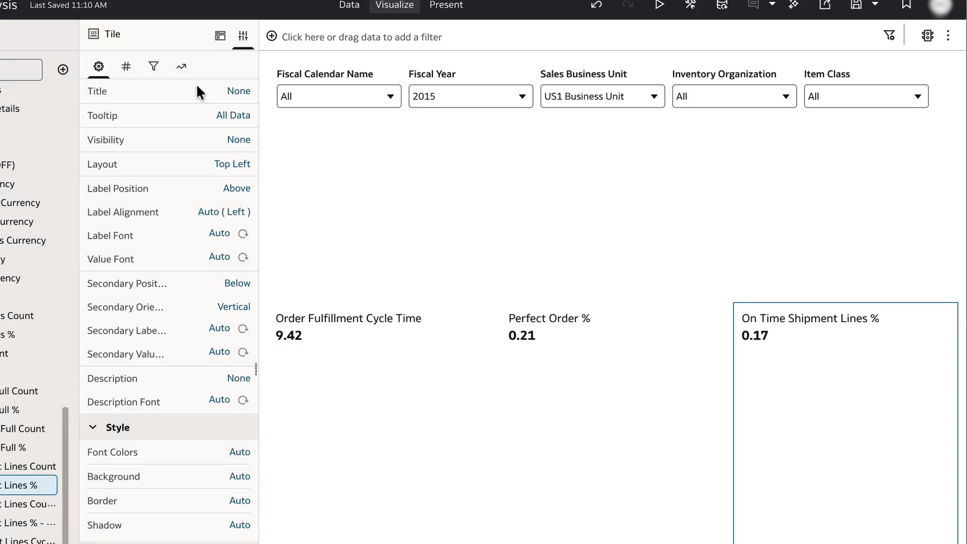
Set the number format of the On Time Shipment Lines % and Perfect Order % tiles to Percent
{"action": "left_click", "coordinate": [128, 69]}
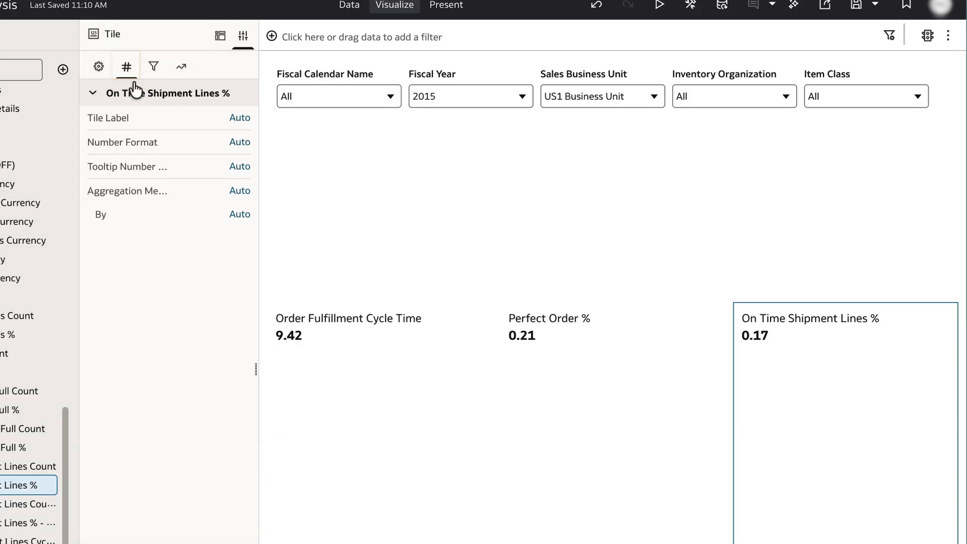
{"action": "left_click", "coordinate": [238, 142]}
{"action": "left_click", "coordinate": [267, 243]}
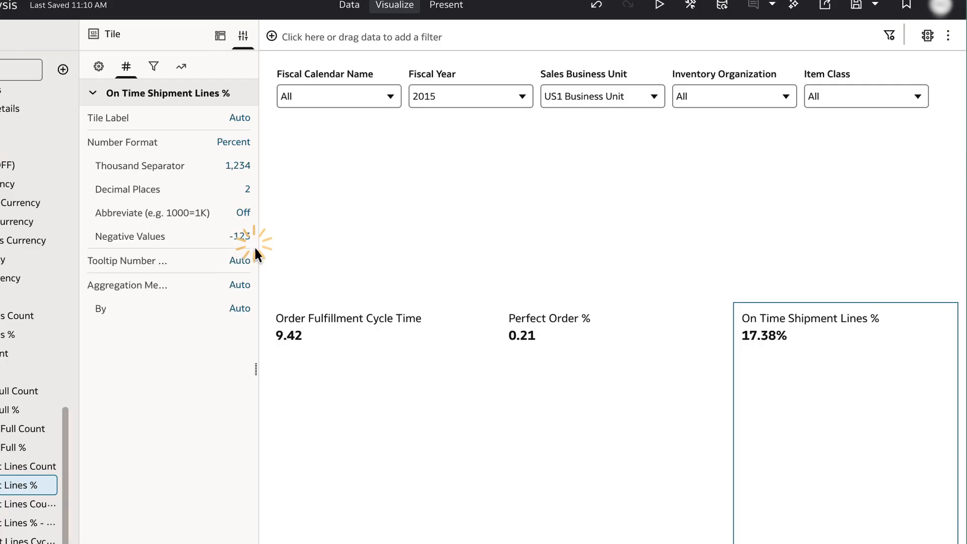
{"action": "left_click", "coordinate": [563, 405]}
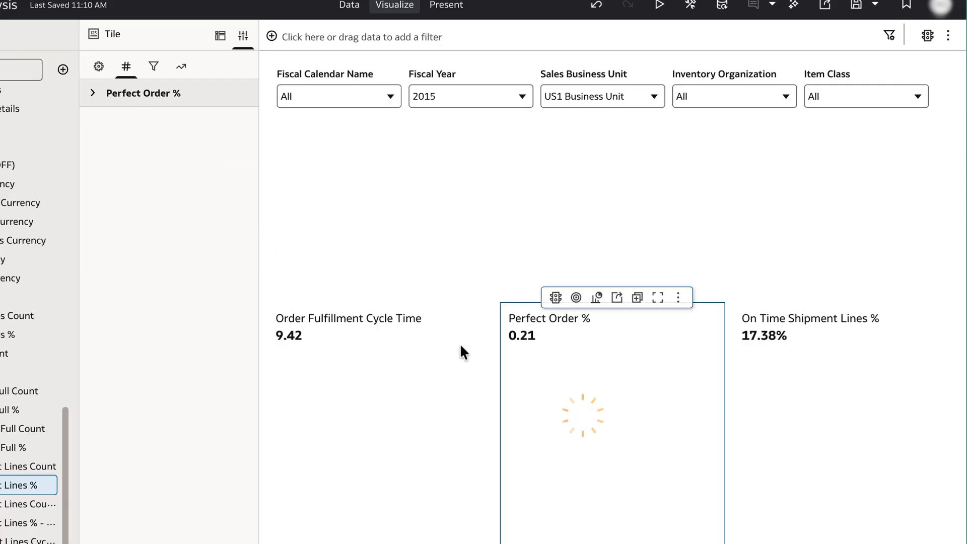
{"action": "left_click", "coordinate": [162, 96]}
{"action": "left_click", "coordinate": [248, 144]}
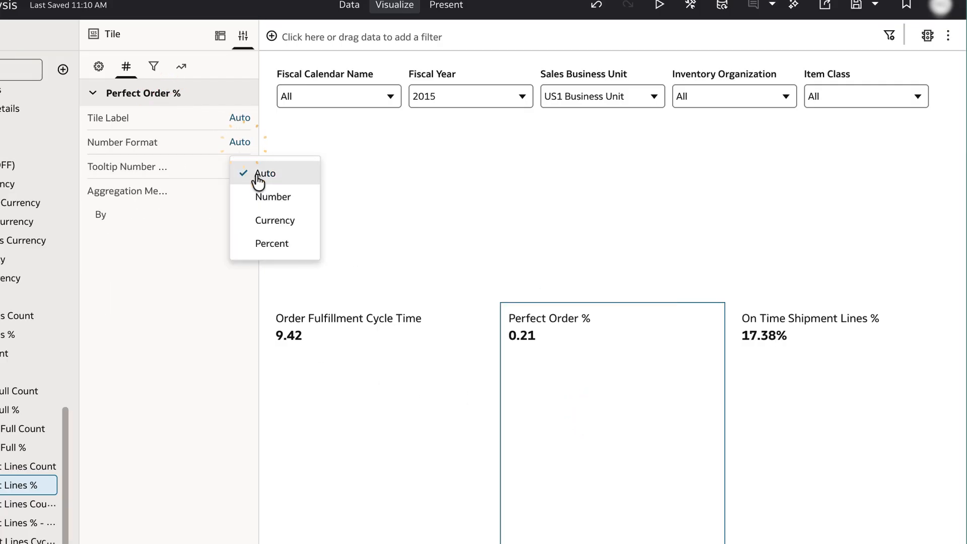
{"action": "left_click", "coordinate": [265, 243]}
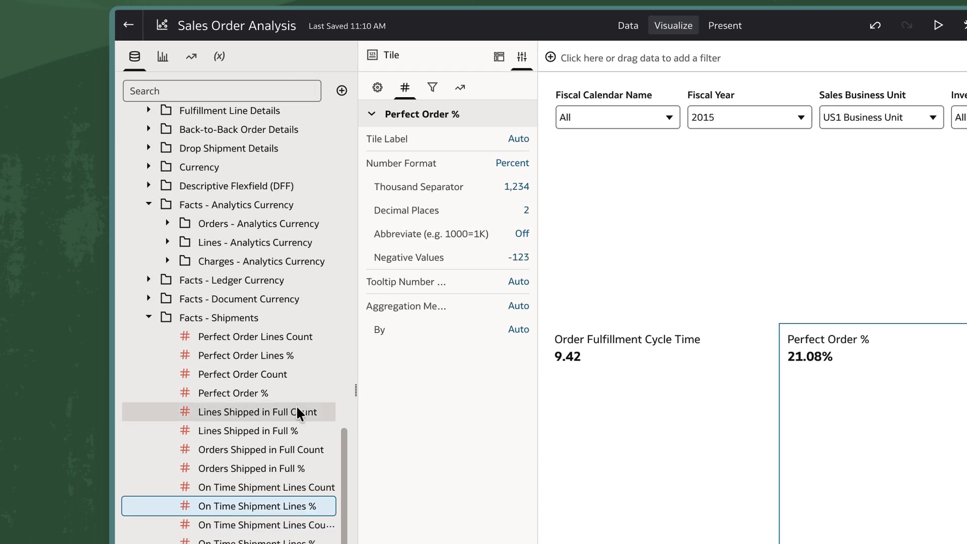
Create a bar chart of On Time Shipment Lines % by Item Class below the tiles, using Item Class from Inventory Item
{"action": "scroll", "coordinate": [296, 405], "scroll_direction": "up", "scroll_amount": 10}
{"action": "left_click", "coordinate": [243, 295]}
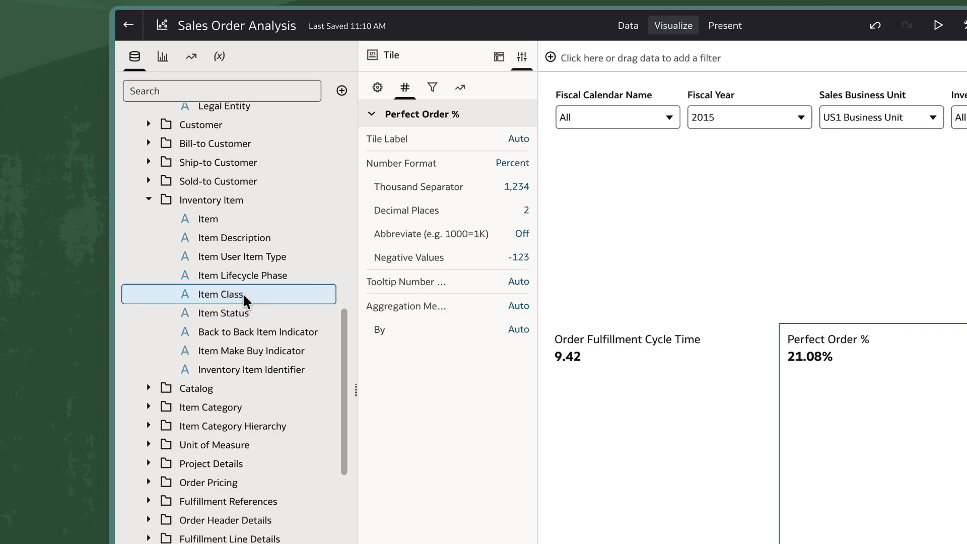
{"action": "right_click", "coordinate": [243, 296]}
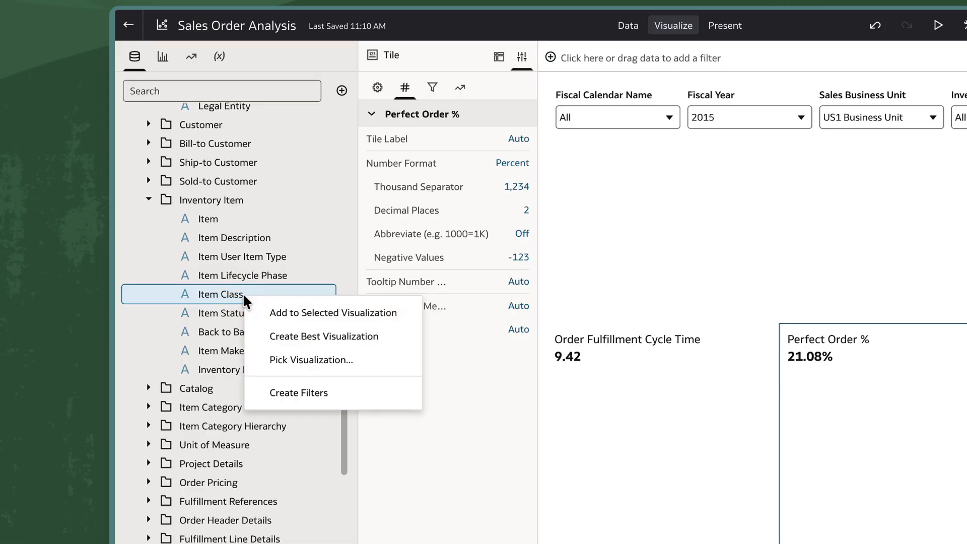
{"action": "left_click", "coordinate": [311, 336]}
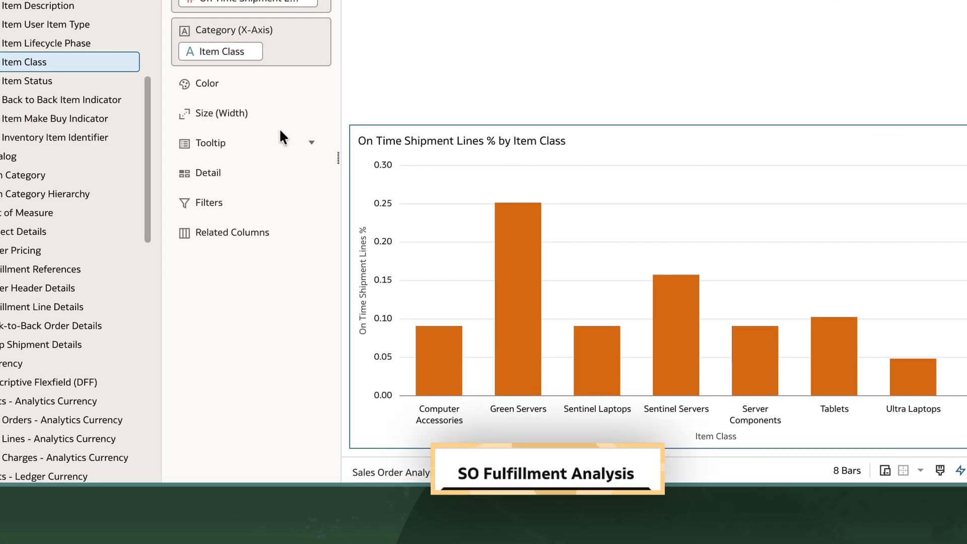
Set the height of the SO Fulfillment Analysis canvas to Screen in its canvas properties
{"action": "left_click", "coordinate": [573, 472]}
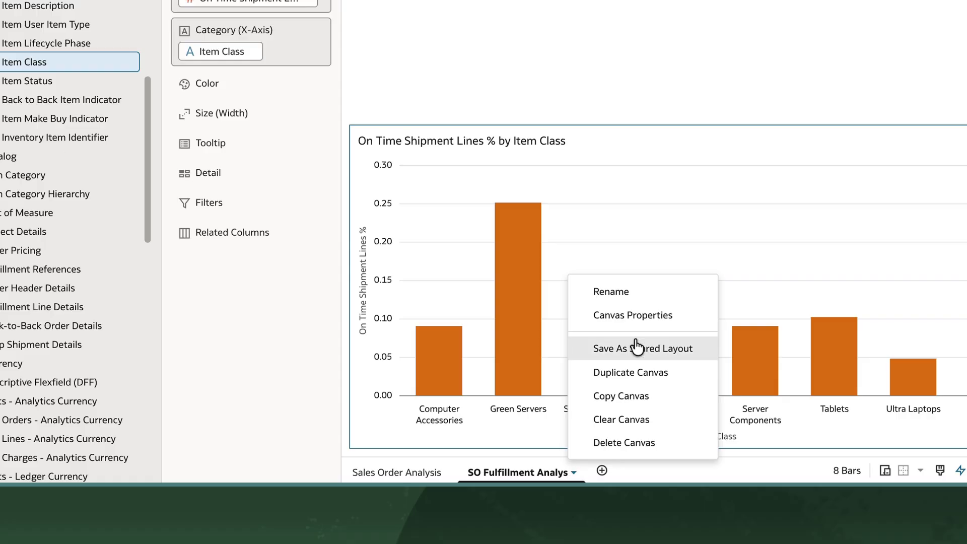
{"action": "left_click", "coordinate": [636, 314]}
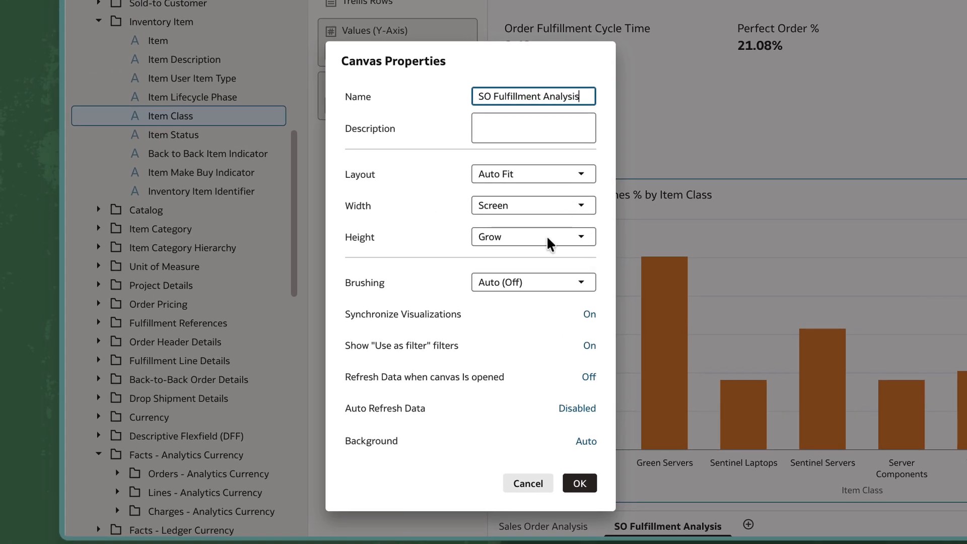
{"action": "left_click", "coordinate": [547, 238]}
{"action": "left_click", "coordinate": [531, 265]}
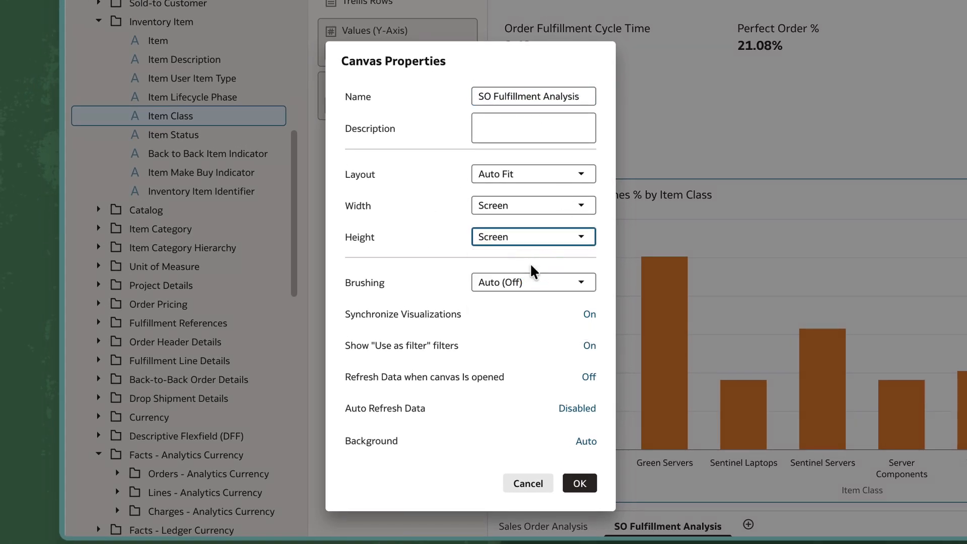
{"action": "left_click", "coordinate": [580, 483]}
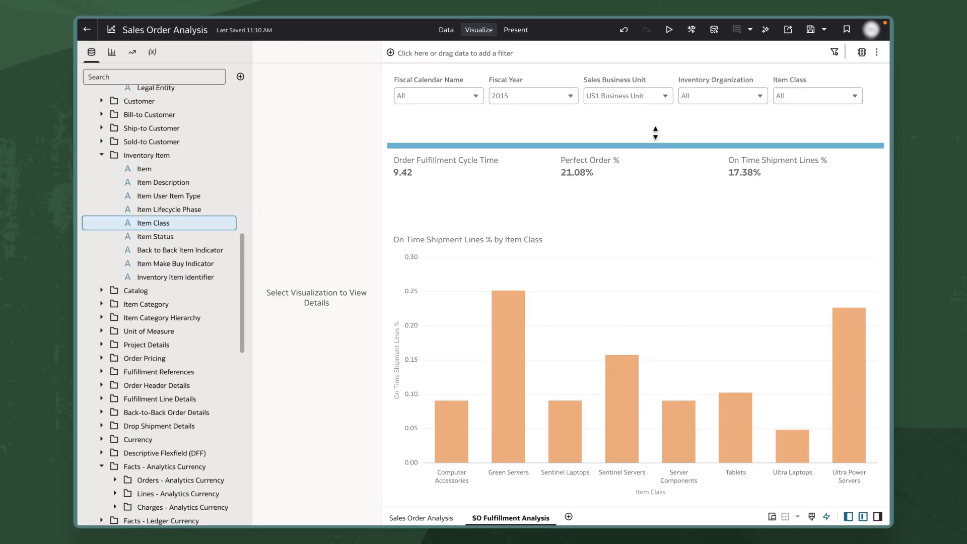
Set the number format of On Time Shipment Lines % in the Item Class bar chart to Percent
{"action": "left_click", "coordinate": [713, 282]}
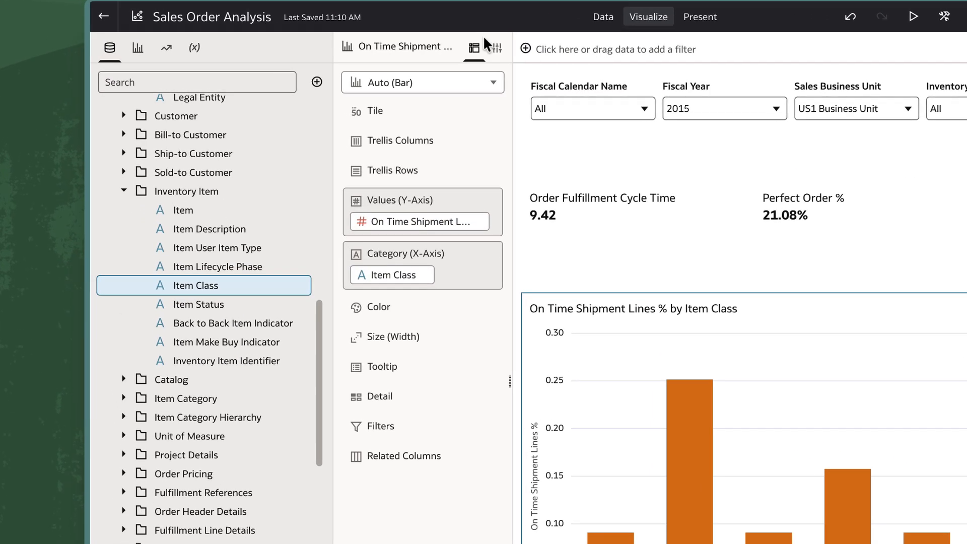
{"action": "left_click", "coordinate": [496, 48]}
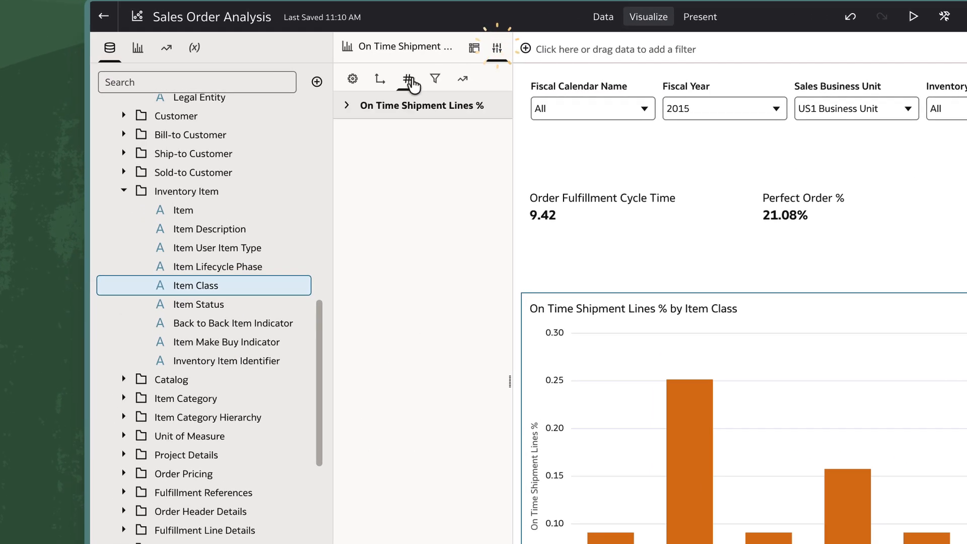
{"action": "left_click", "coordinate": [408, 78]}
{"action": "left_click", "coordinate": [487, 188]}
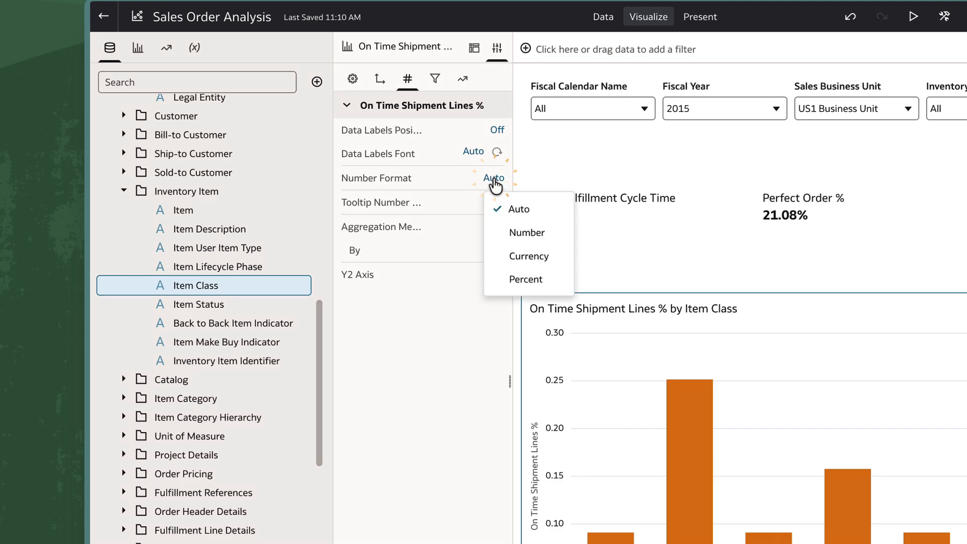
{"action": "left_click", "coordinate": [557, 282]}
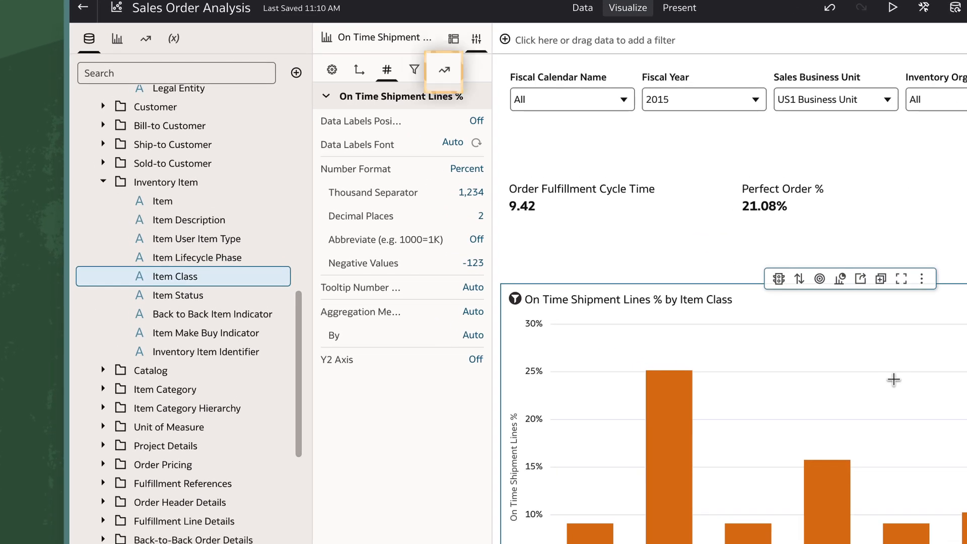
Add a reference line statistic to the On Time Shipment Lines % by Item Class chart
{"action": "left_click", "coordinate": [444, 73]}
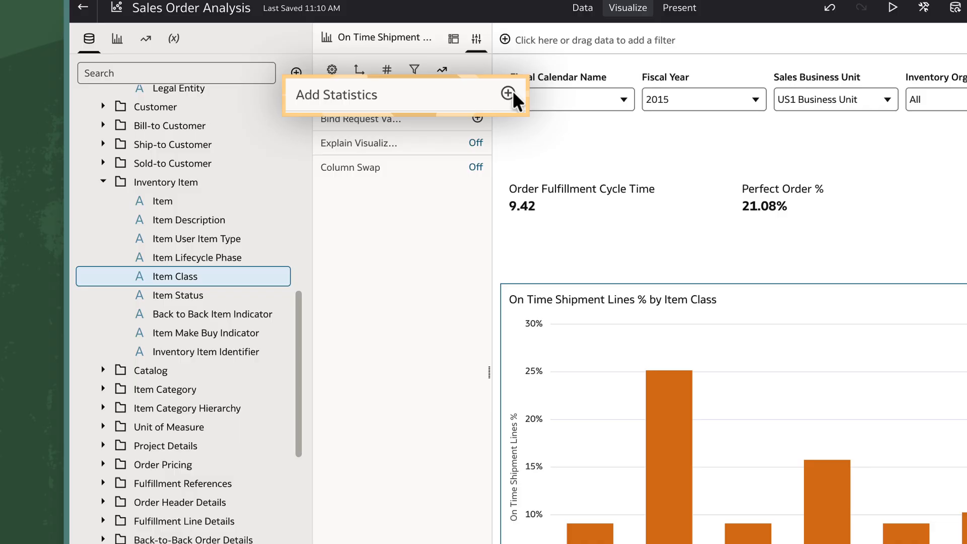
{"action": "left_click", "coordinate": [480, 94]}
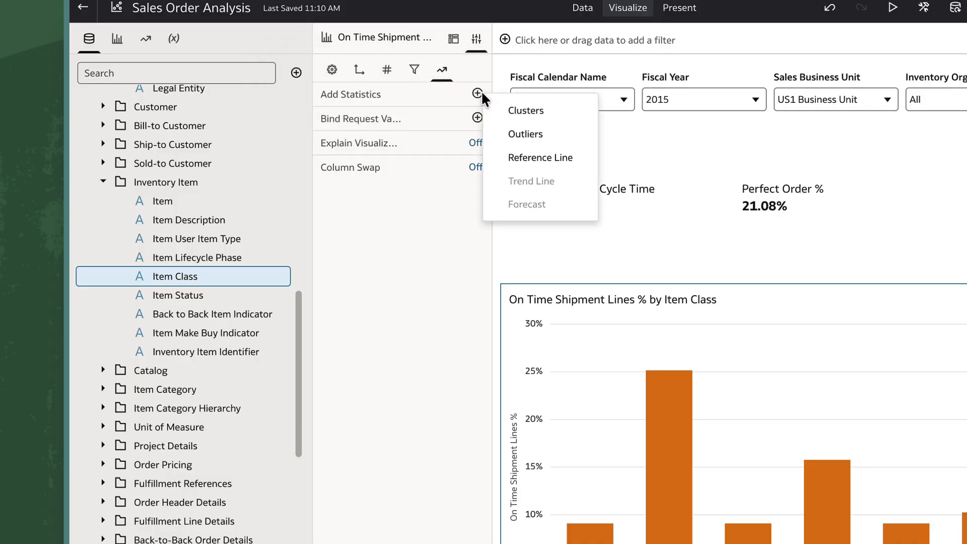
{"action": "left_click", "coordinate": [514, 160]}
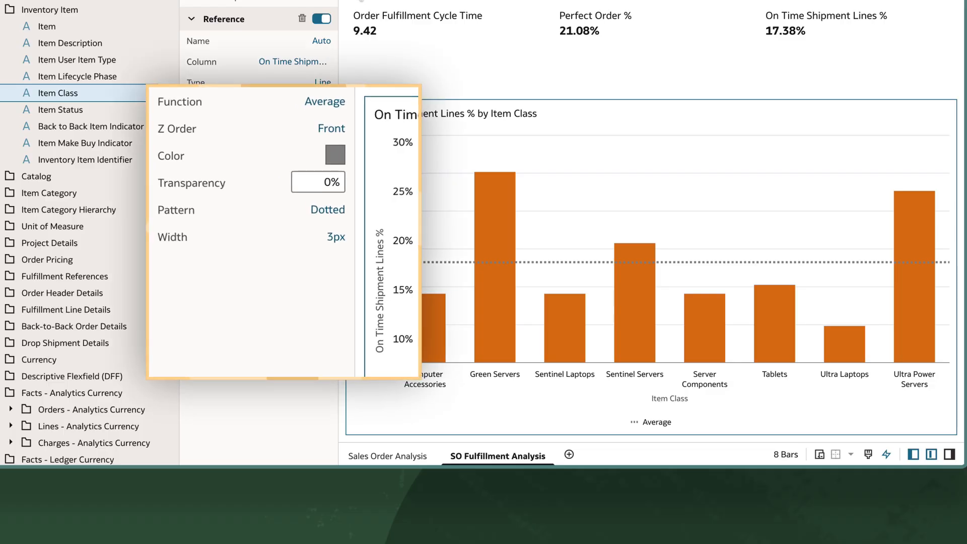
Change the reference line's function to Constant with a value of 0.174
{"action": "left_click", "coordinate": [315, 103]}
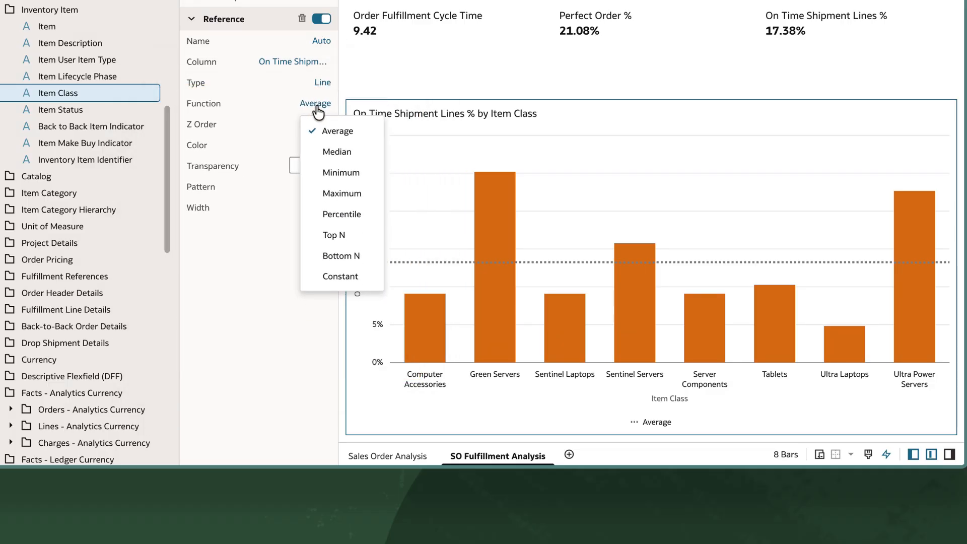
{"action": "left_click", "coordinate": [347, 301]}
{"action": "left_click", "coordinate": [313, 124]}
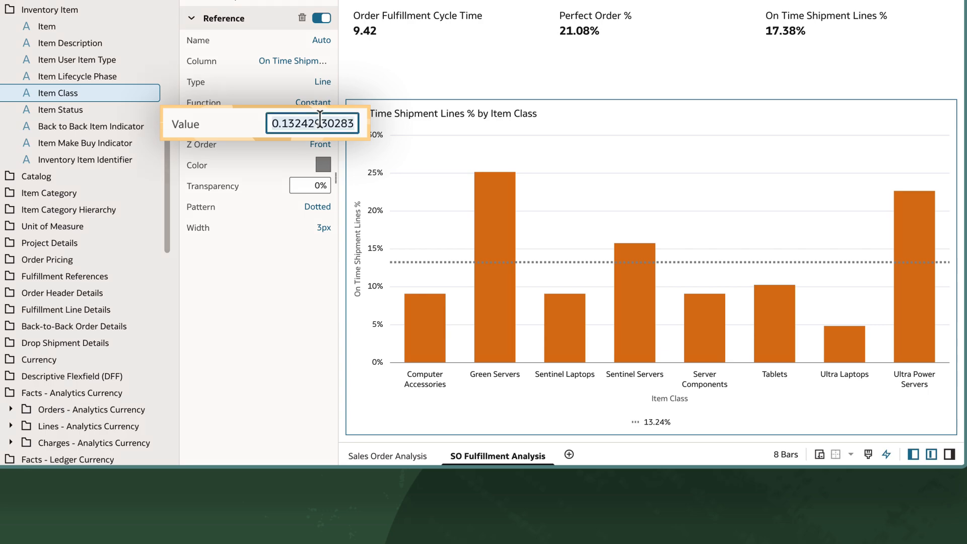
{"action": "type", "text": "0.174"}
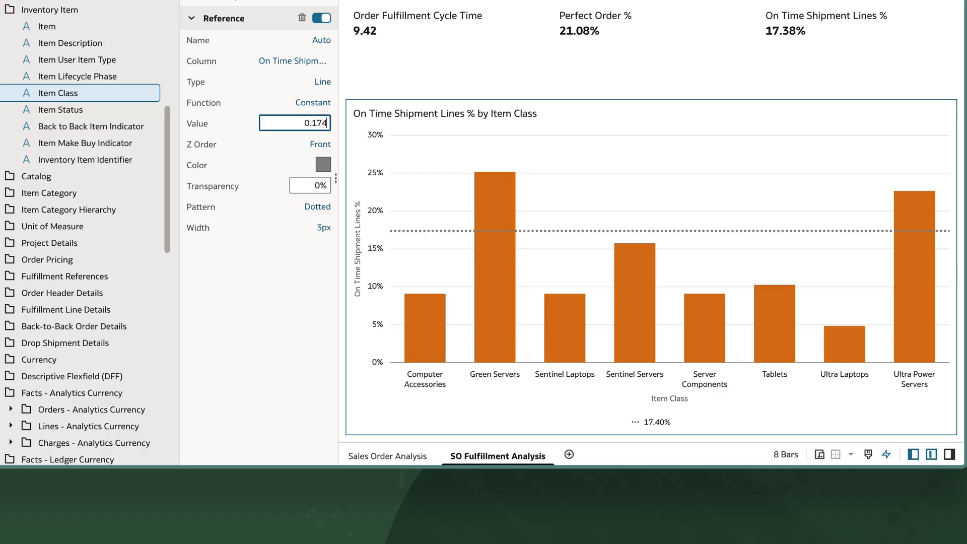
Create a pivot table of On Time Shipment Lines % with Ship-to City as rows and Item Class as columns beside the bar chart
{"action": "scroll", "coordinate": [117, 246], "scroll_direction": "up", "scroll_amount": 10}
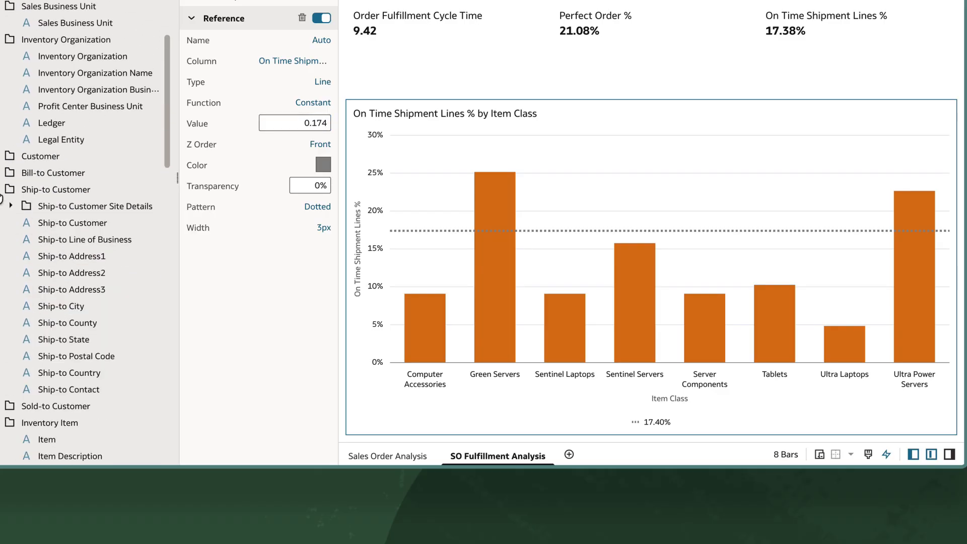
{"action": "right_click", "coordinate": [75, 302]}
{"action": "left_click", "coordinate": [112, 358]}
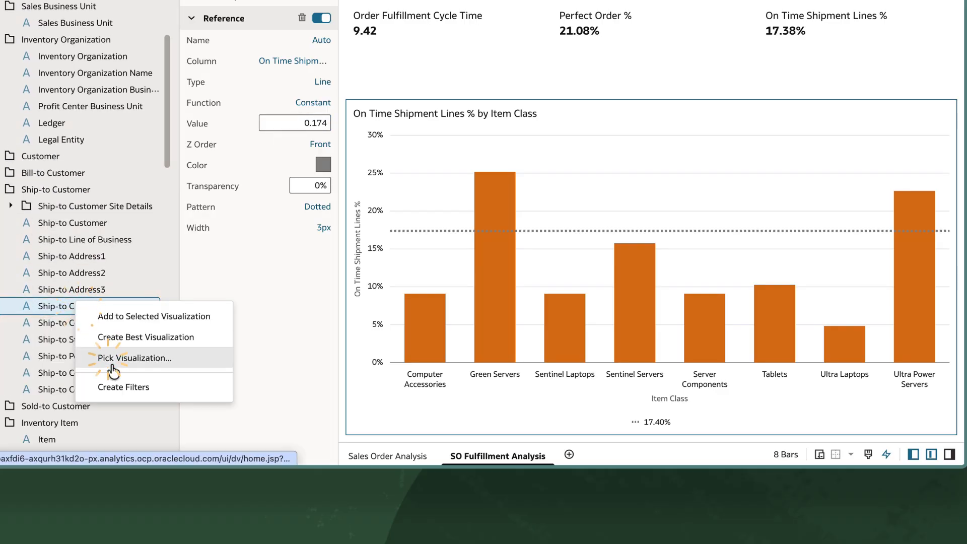
{"action": "left_click", "coordinate": [94, 325]}
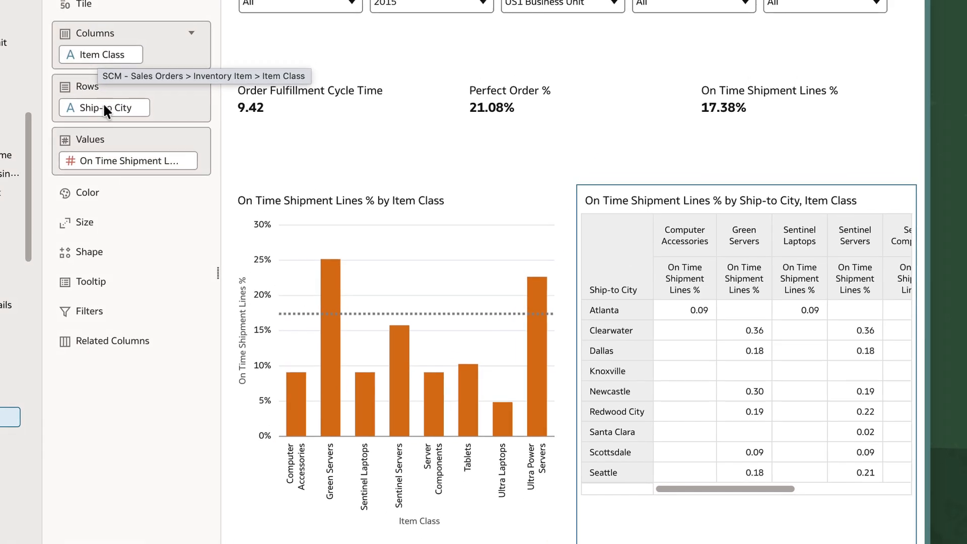
Start a conditional formatting rule for the pivot table named Below Avg, based on the On Time Shipment Lines % column
{"action": "mouse_move", "coordinate": [671, 312]}
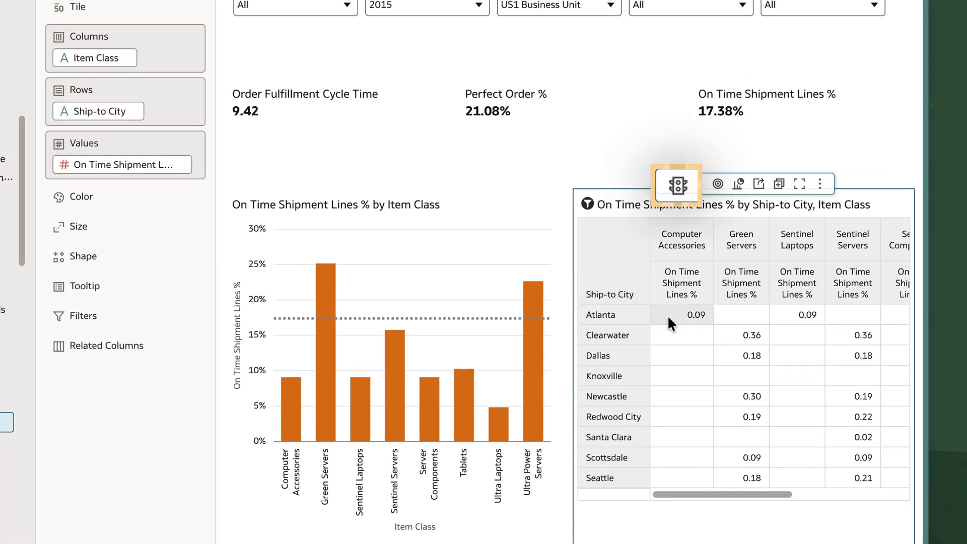
{"action": "left_click", "coordinate": [677, 184]}
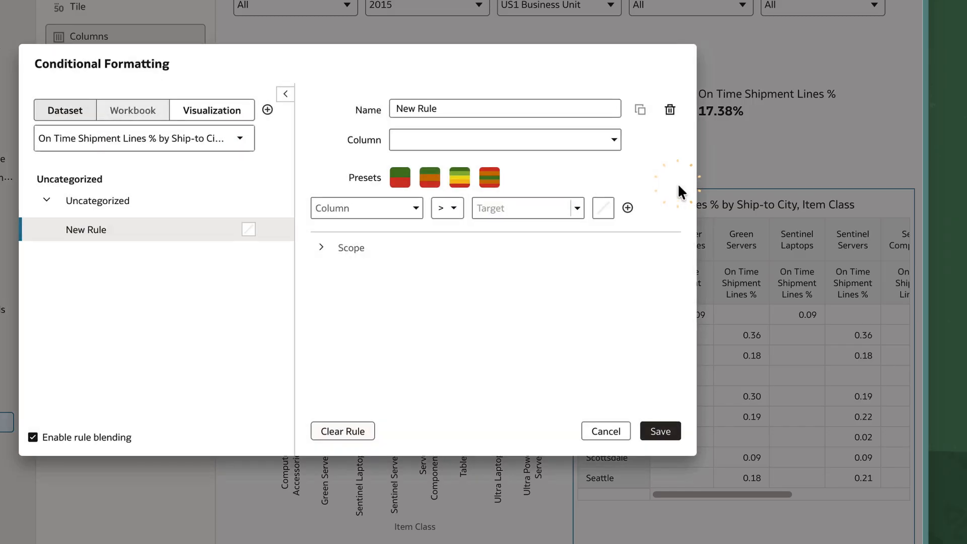
{"action": "left_click", "coordinate": [469, 108]}
{"action": "left_click", "coordinate": [581, 119]}
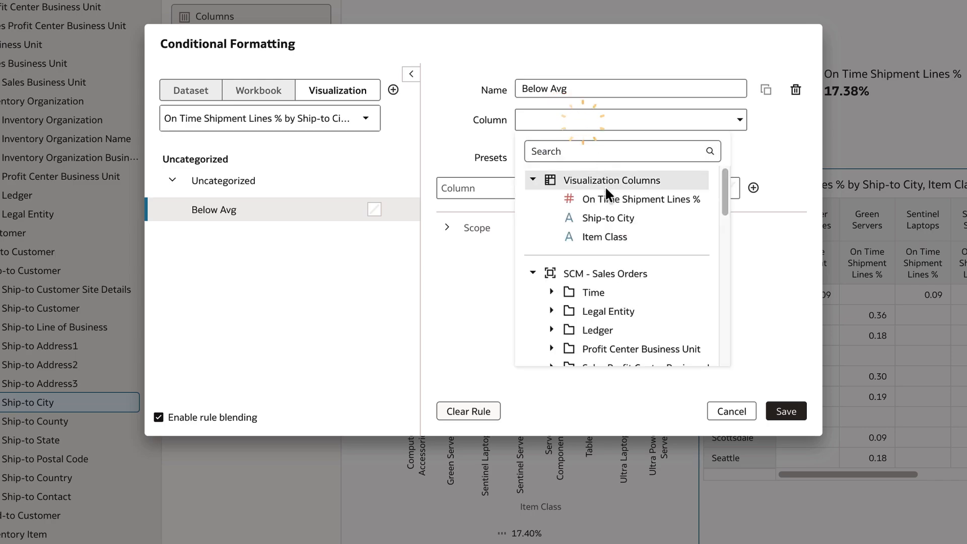
{"action": "left_click", "coordinate": [614, 197]}
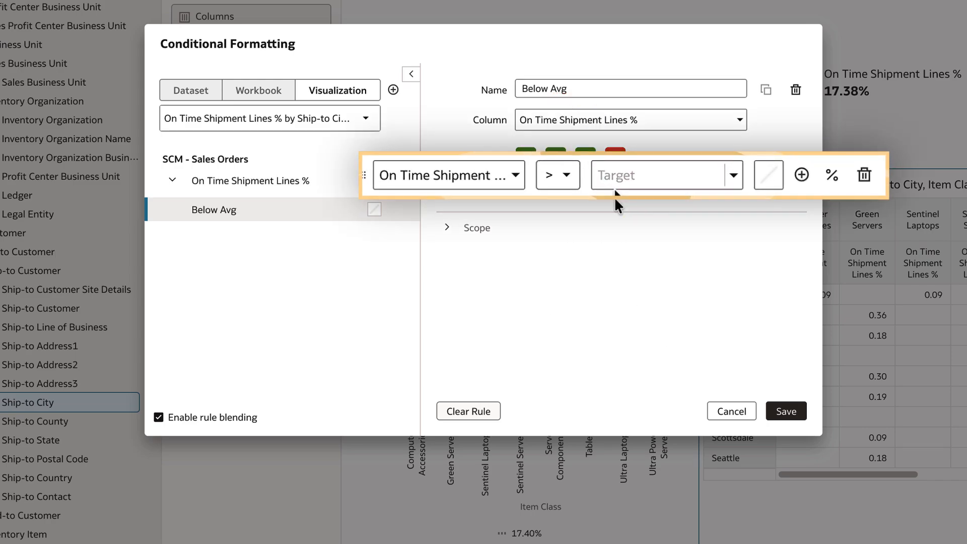
Apply the two-band green and red preset to the Below Avg rule with a threshold of 0.174
{"action": "left_click", "coordinate": [526, 160]}
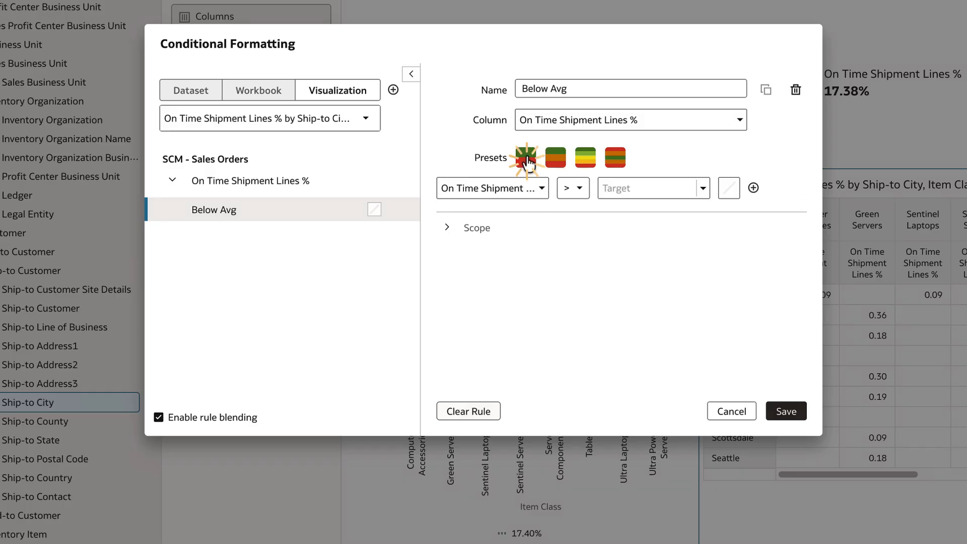
{"action": "left_click", "coordinate": [664, 191]}
{"action": "type", "text": "0.174"}
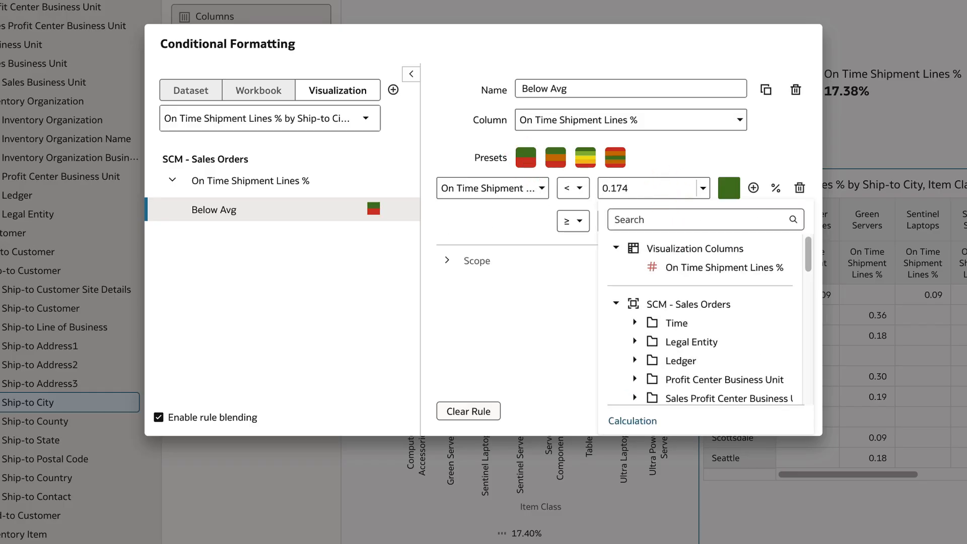
{"action": "left_click", "coordinate": [539, 224]}
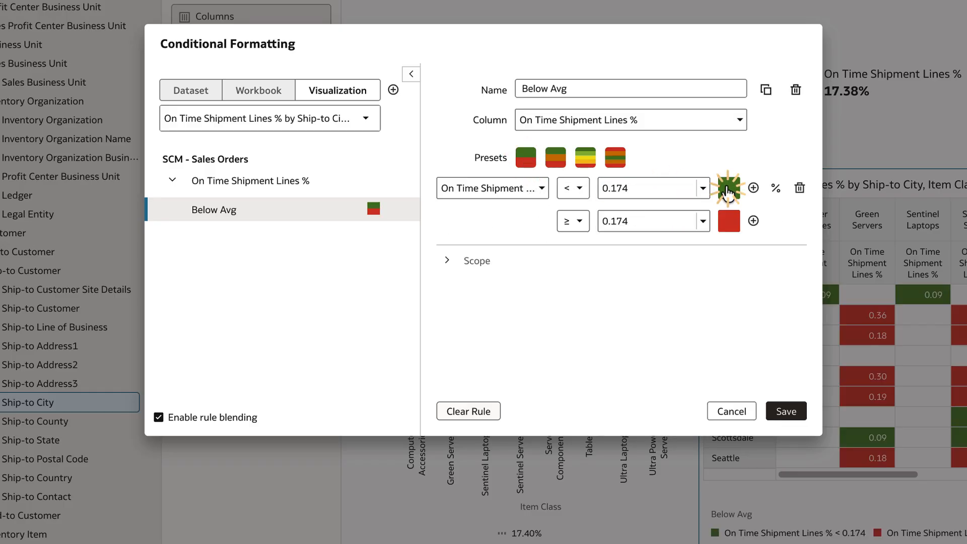
Color values below 0.174 red and values at or above 0.174 green, and save the conditional formatting rule
{"action": "left_click", "coordinate": [728, 187]}
{"action": "left_click", "coordinate": [705, 308]}
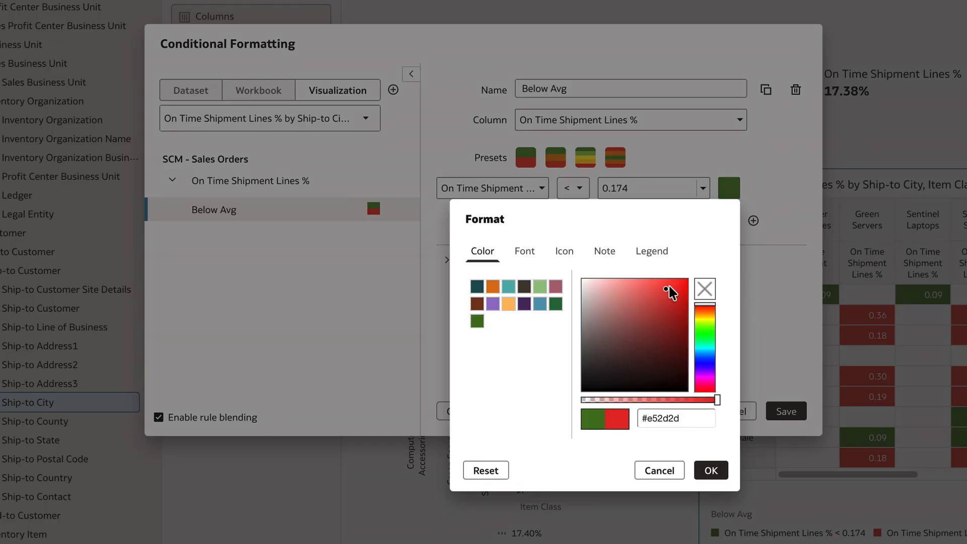
{"action": "left_click", "coordinate": [670, 288]}
{"action": "left_click", "coordinate": [710, 469]}
{"action": "left_click", "coordinate": [728, 220]}
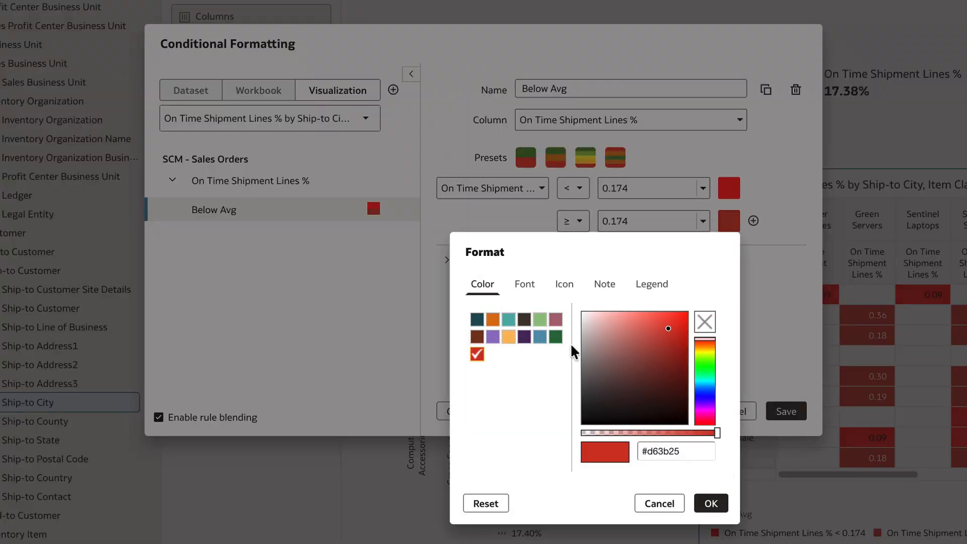
{"action": "left_click", "coordinate": [603, 309]}
{"action": "left_click", "coordinate": [718, 433]}
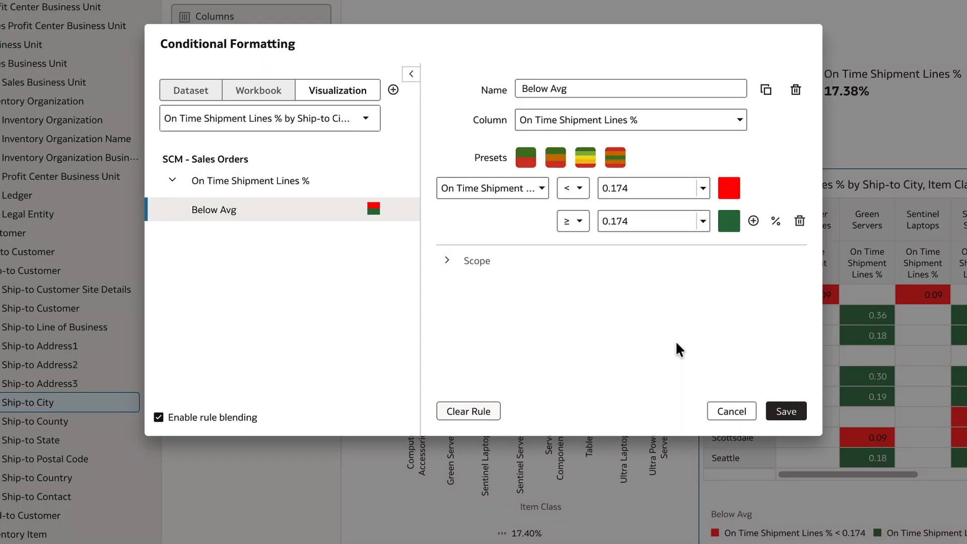
{"action": "left_click", "coordinate": [786, 411]}
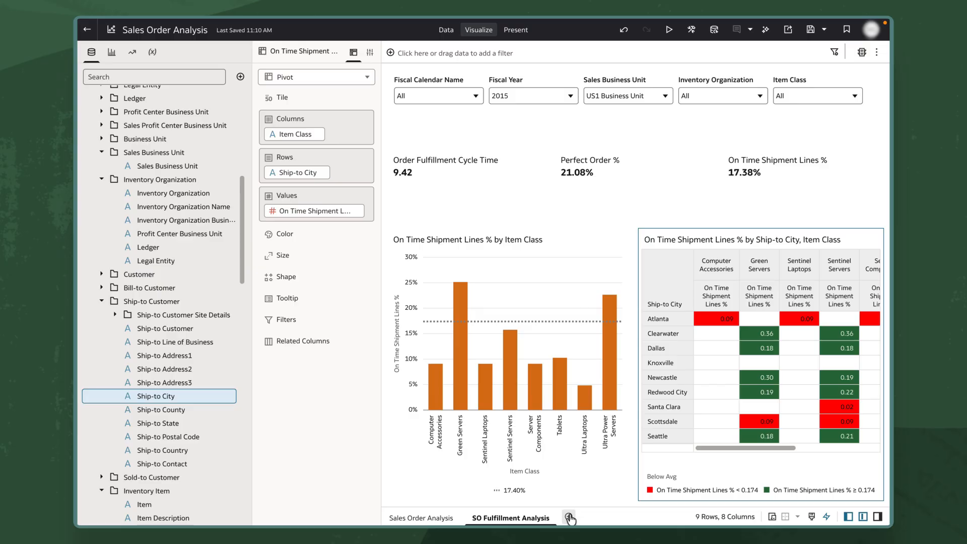
Add a new canvas to the workbook and rename it SO Fulfillment Details
{"action": "left_click", "coordinate": [569, 517]}
{"action": "left_click", "coordinate": [586, 518]}
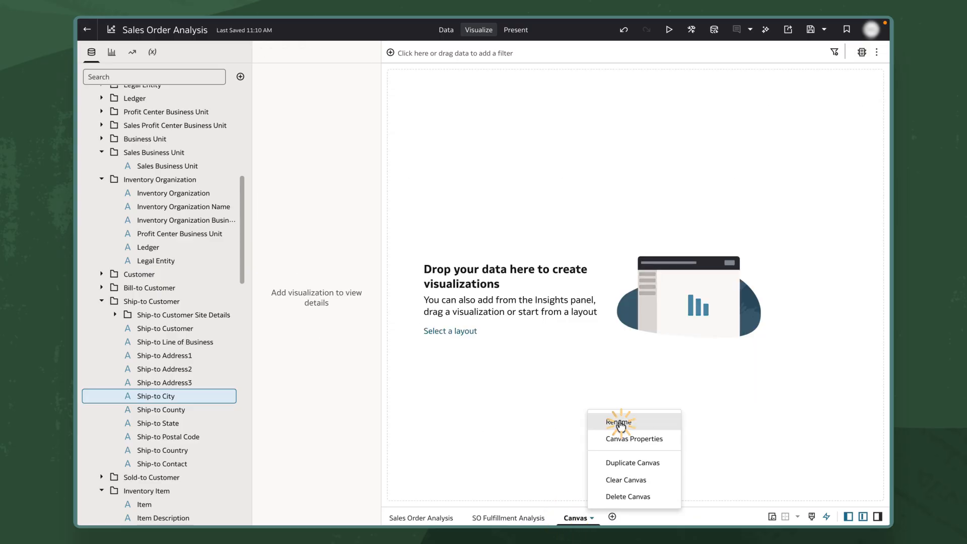
{"action": "left_click", "coordinate": [621, 422]}
{"action": "type", "text": "SO Fulfillment Details"}
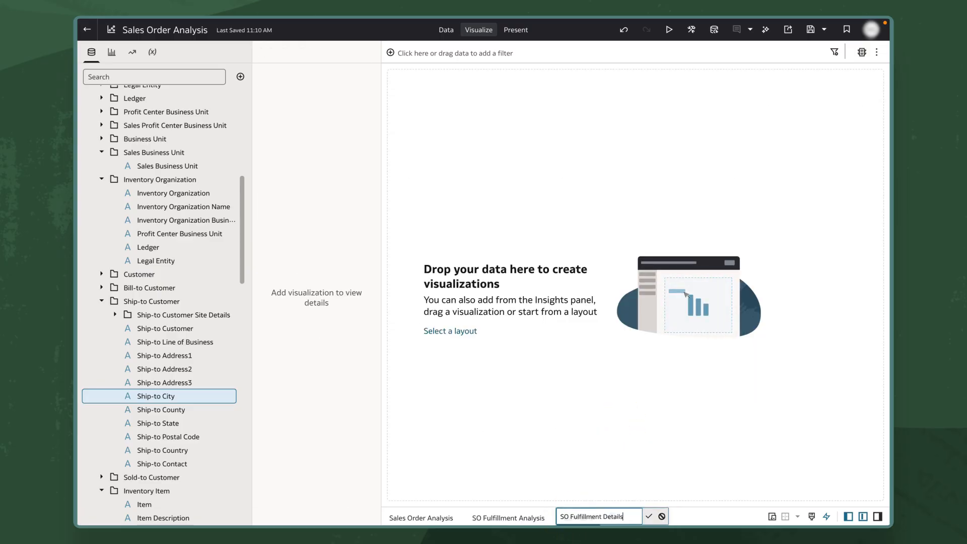
{"action": "key", "text": "Return"}
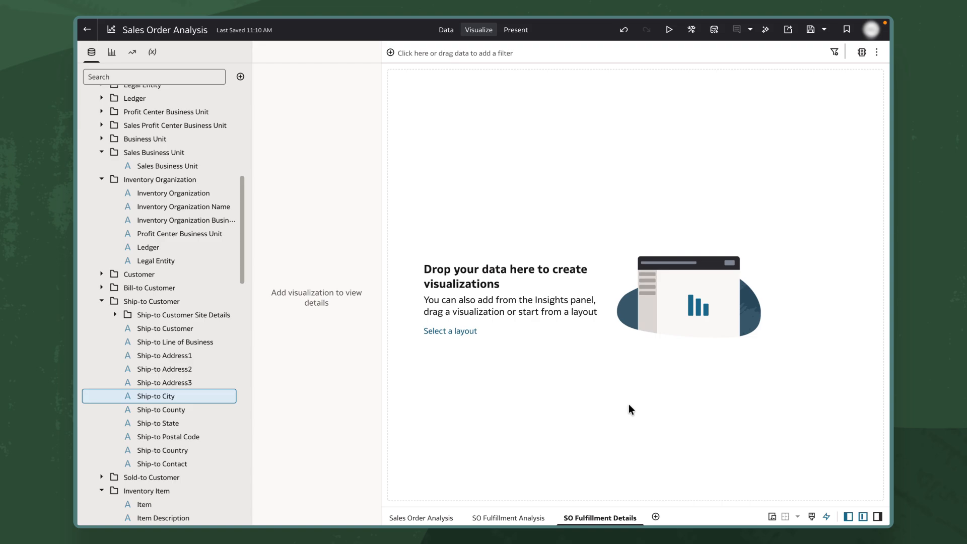
Copy the dashboard filters visualization from the SO Fulfillment Analysis canvas and paste it onto the SO Fulfillment Details canvas
{"action": "left_click", "coordinate": [508, 517]}
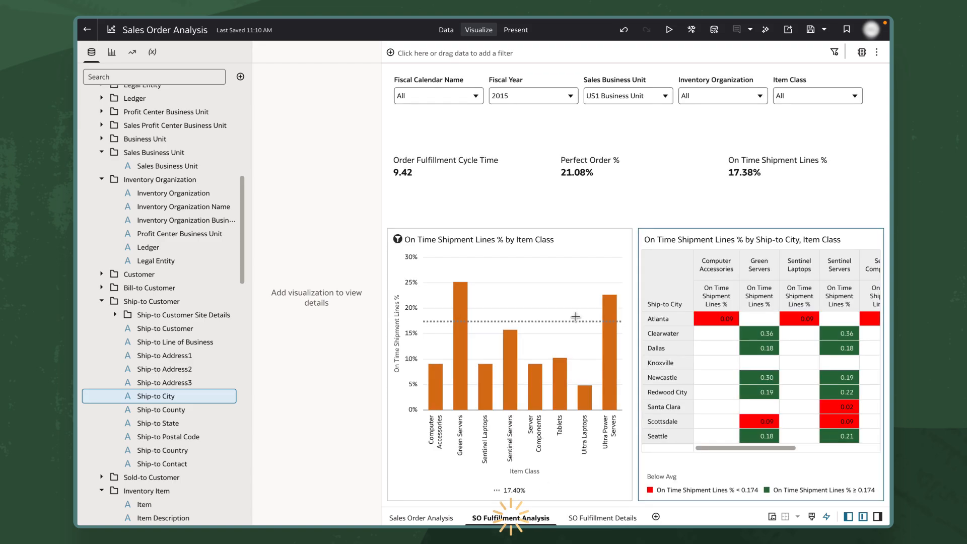
{"action": "right_click", "coordinate": [671, 122]}
{"action": "mouse_move", "coordinate": [692, 134]}
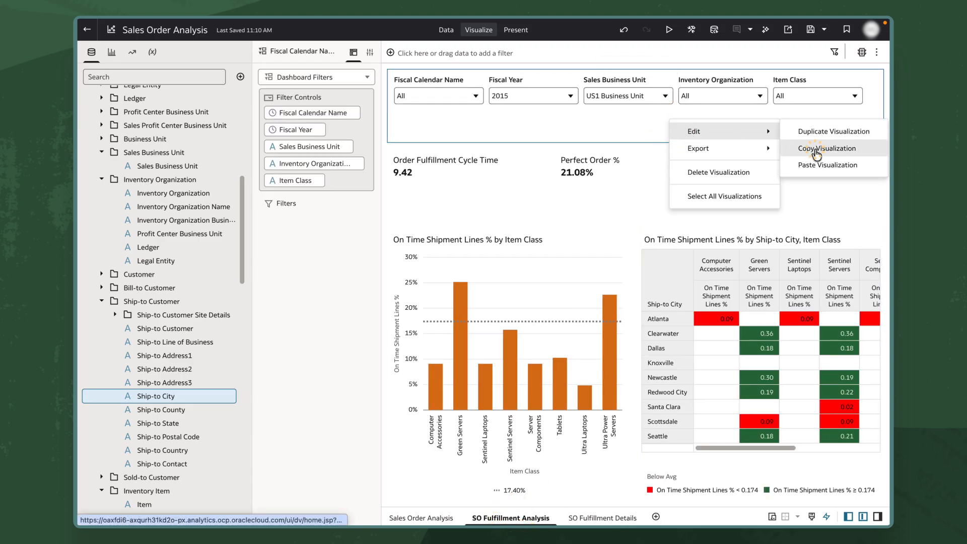
{"action": "left_click", "coordinate": [827, 165]}
{"action": "left_click", "coordinate": [594, 522]}
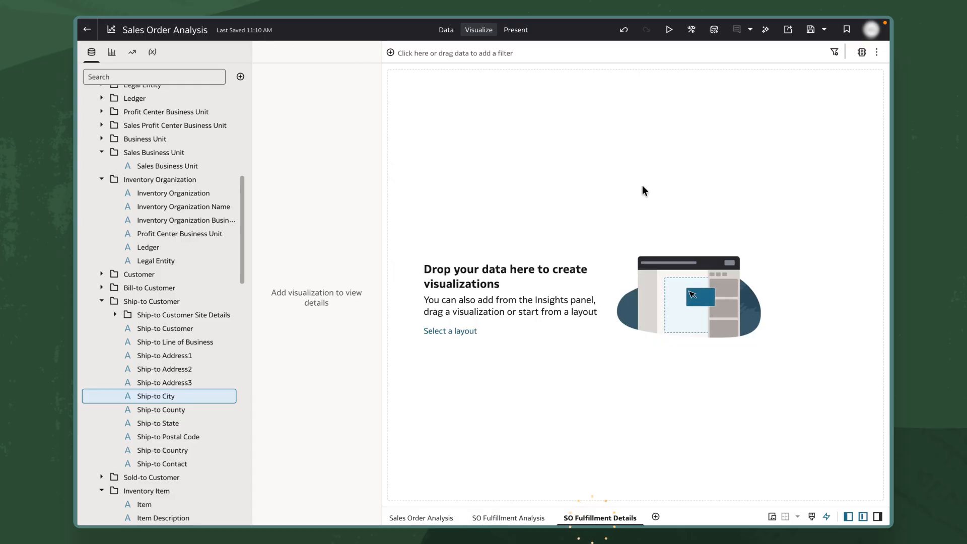
{"action": "right_click", "coordinate": [641, 189]}
{"action": "mouse_move", "coordinate": [669, 197]}
{"action": "left_click", "coordinate": [721, 201]}
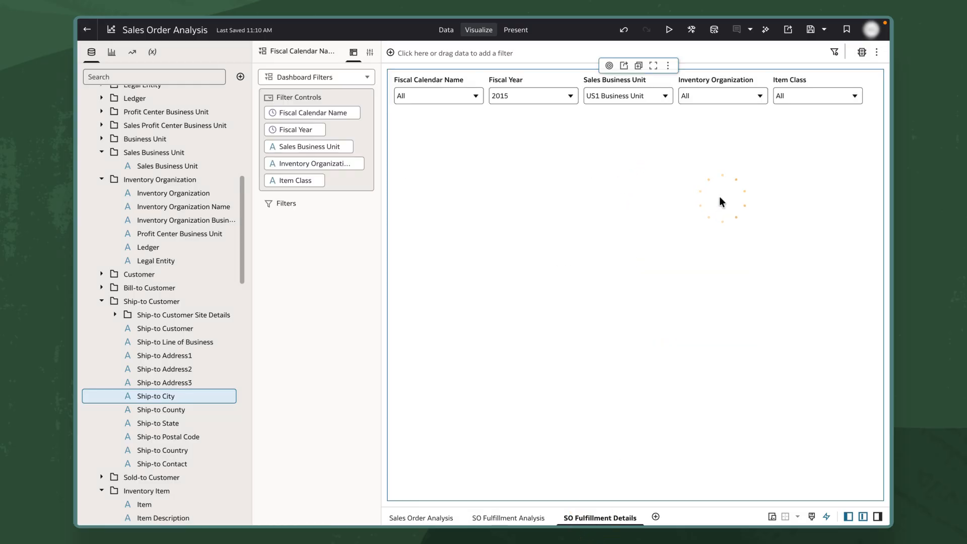
Place an empty table below the dashboard filters and select Inventory Organization Name, Bill-to Customer, Ship-to City and Item Class for it
{"action": "left_click", "coordinate": [112, 52]}
{"action": "left_click_drag", "start_coordinate": [137, 139], "coordinate": [515, 477]}
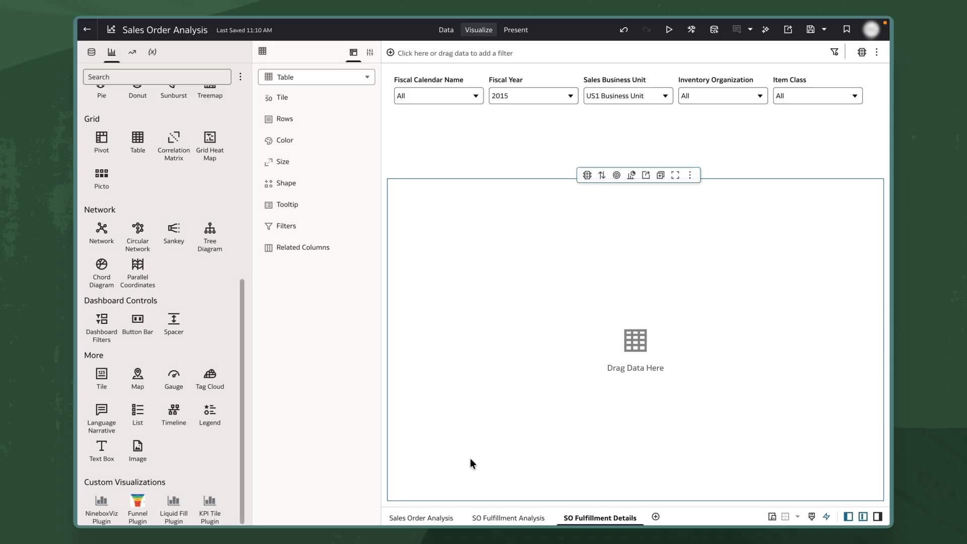
{"action": "left_click", "coordinate": [91, 51]}
{"action": "left_click", "coordinate": [171, 192]}
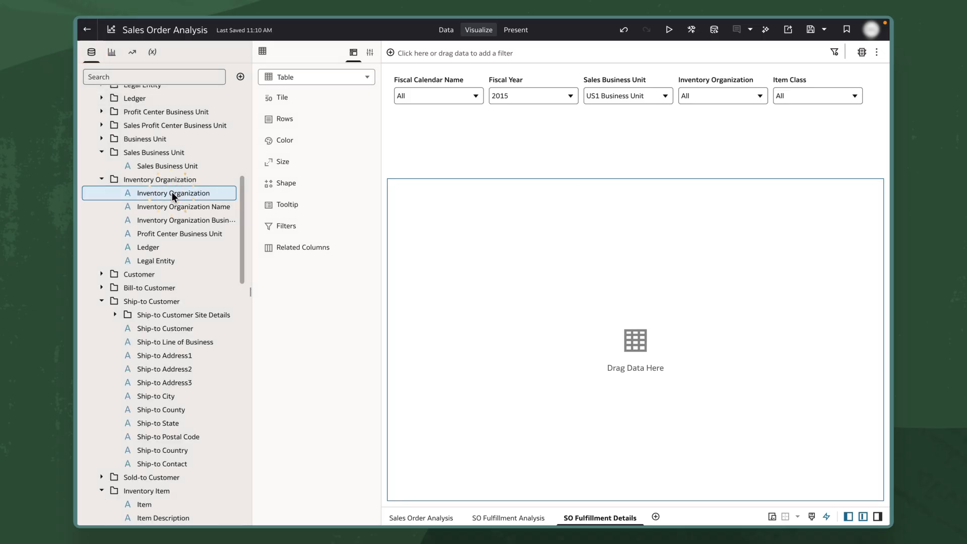
{"action": "left_click", "coordinate": [110, 285]}
{"action": "left_click", "coordinate": [158, 313]}
{"action": "scroll", "coordinate": [158, 313], "scroll_direction": "down", "scroll_amount": 4}
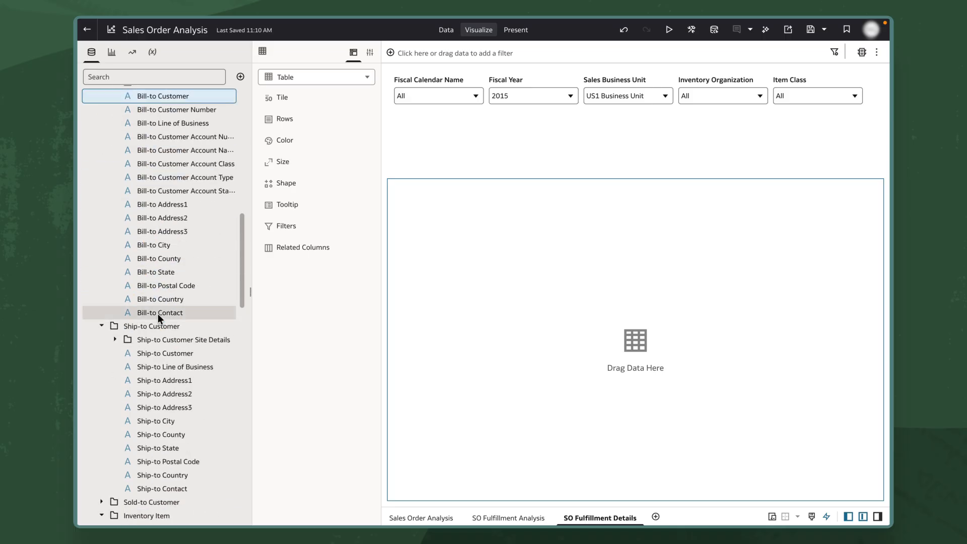
{"action": "scroll", "coordinate": [158, 314], "scroll_direction": "down", "scroll_amount": 1}
{"action": "left_click", "coordinate": [159, 370], "text": "ctrl"}
{"action": "scroll", "coordinate": [161, 428], "scroll_direction": "down", "scroll_amount": 2}
{"action": "left_click", "coordinate": [157, 456], "text": "ctrl"}
{"action": "scroll", "coordinate": [158, 458], "scroll_direction": "down", "scroll_amount": 2}
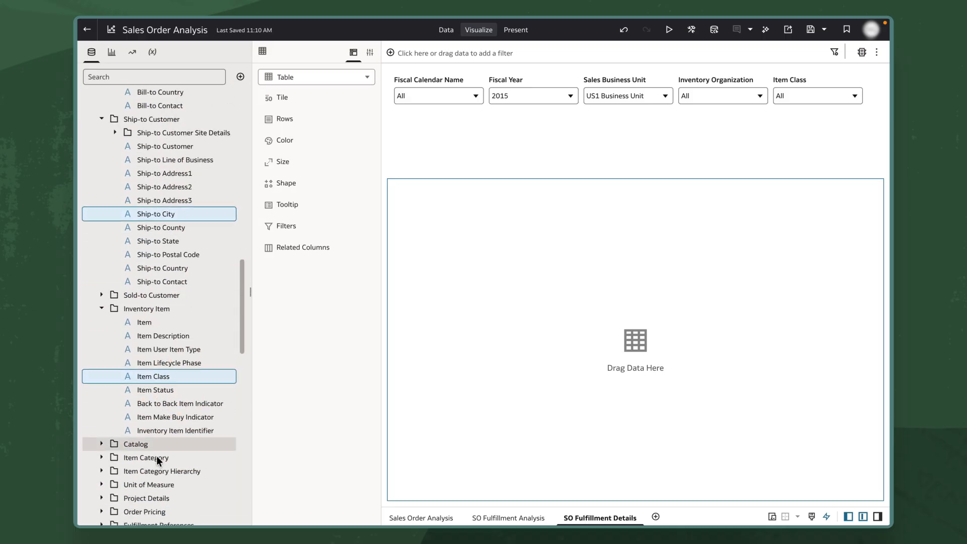
Extend the selection with Fulfillment Mode, Order Number, Scheduled Ship Date, Actual Ship Date, Order Fulfillment Cycle Time and Shipped Lines Amount, and add everything to the table
{"action": "scroll", "coordinate": [157, 460], "scroll_direction": "down", "scroll_amount": 4}
{"action": "left_click", "coordinate": [101, 338]}
{"action": "left_click", "coordinate": [154, 364], "text": "ctrl"}
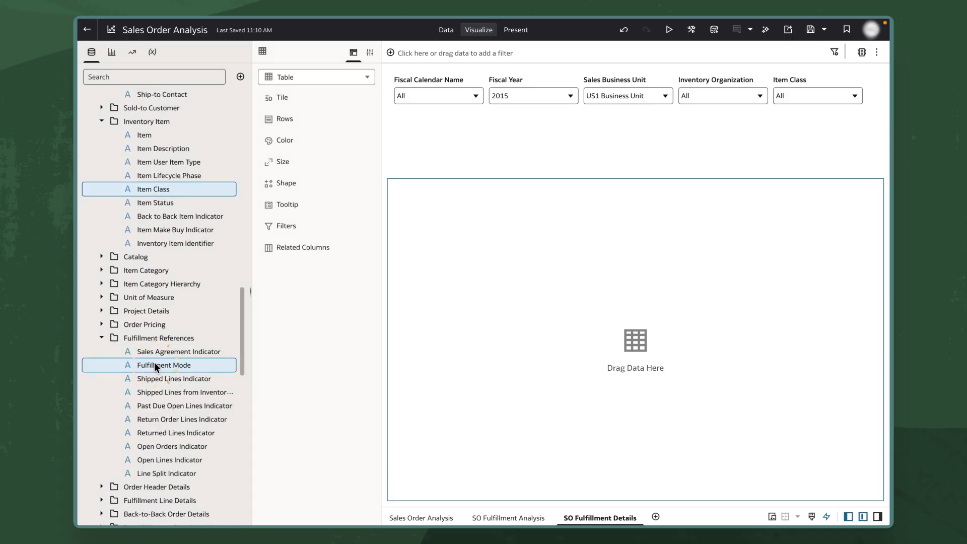
{"action": "scroll", "coordinate": [154, 365], "scroll_direction": "down", "scroll_amount": 4}
{"action": "left_click", "coordinate": [102, 286]}
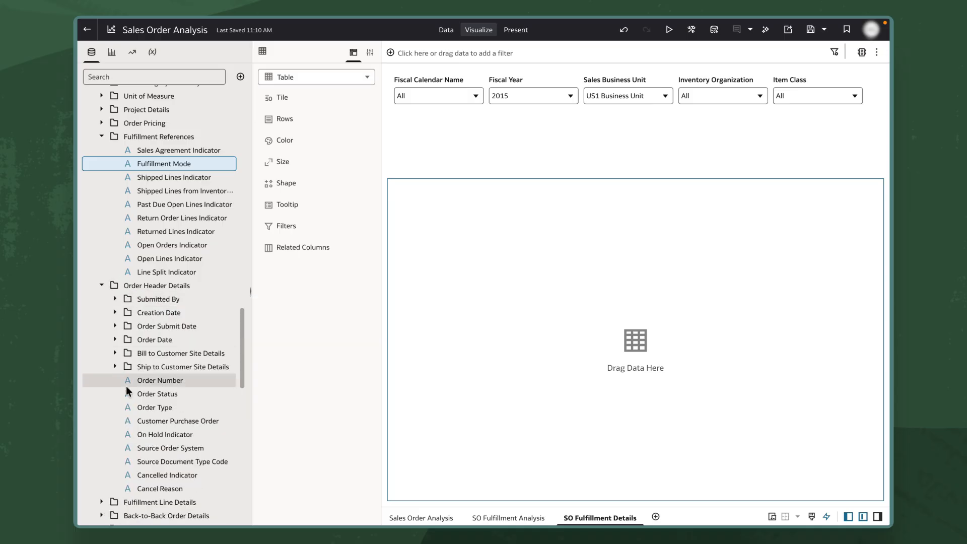
{"action": "left_click", "coordinate": [138, 385], "text": "ctrl"}
{"action": "scroll", "coordinate": [137, 383], "scroll_direction": "down", "scroll_amount": 5}
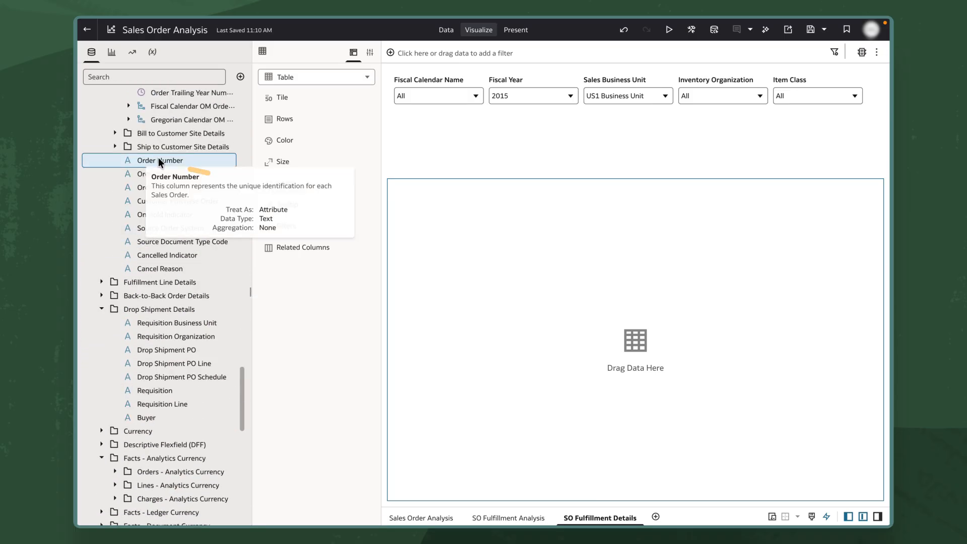
{"action": "left_click_drag", "start_coordinate": [135, 160], "coordinate": [589, 247]}
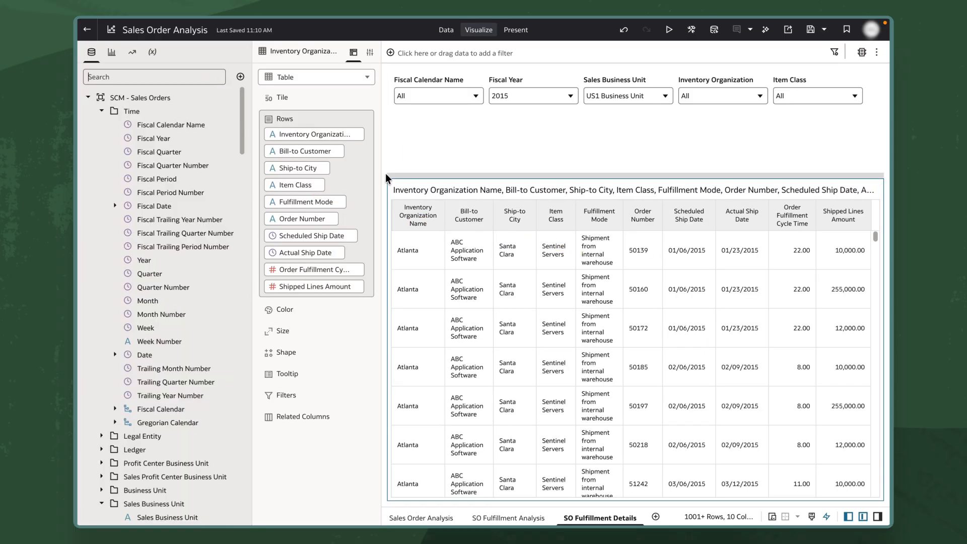
Turn on a frozen grand total for the details table and enlarge the table upward toward the dashboard filters
{"action": "left_click", "coordinate": [366, 49]}
{"action": "left_click", "coordinate": [306, 74]}
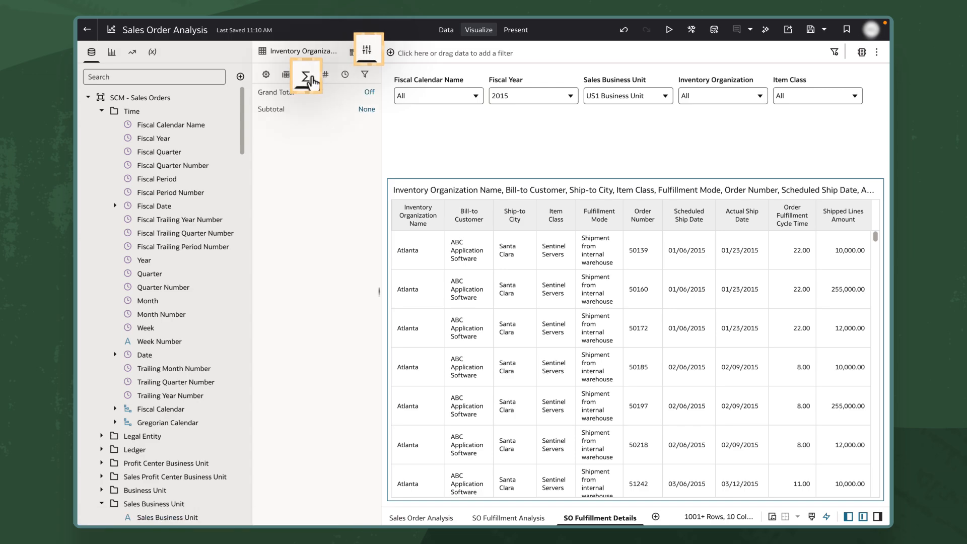
{"action": "left_click", "coordinate": [369, 93]}
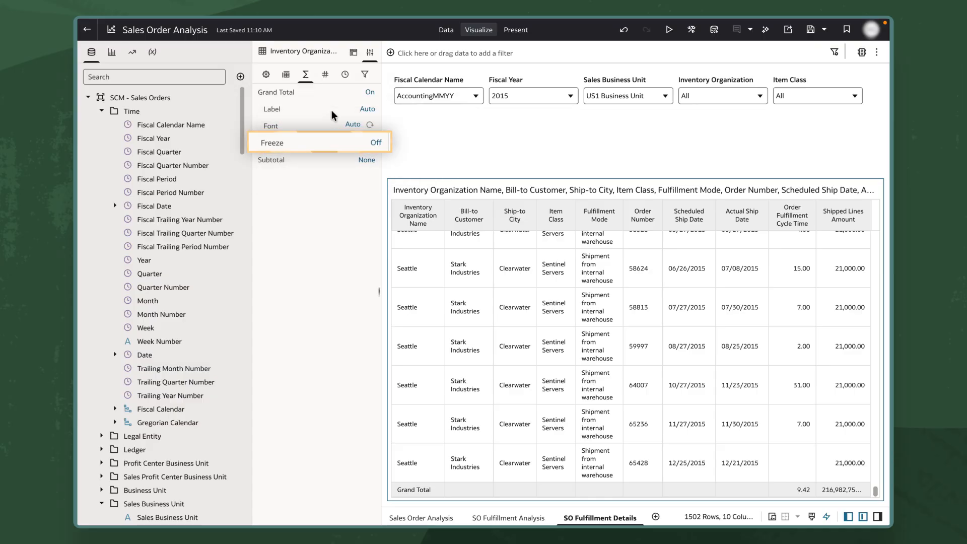
{"action": "left_click", "coordinate": [371, 143]}
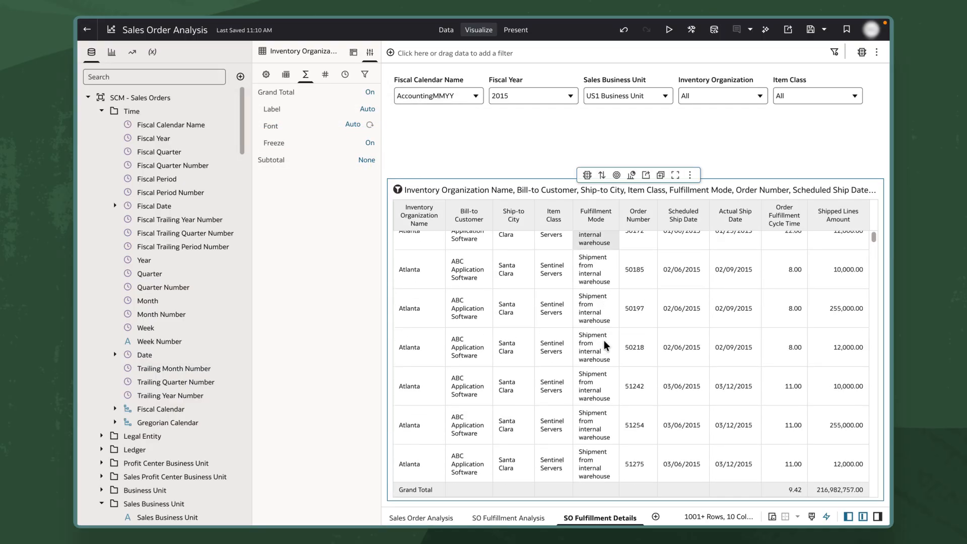
{"action": "left_click_drag", "start_coordinate": [480, 177], "coordinate": [490, 114]}
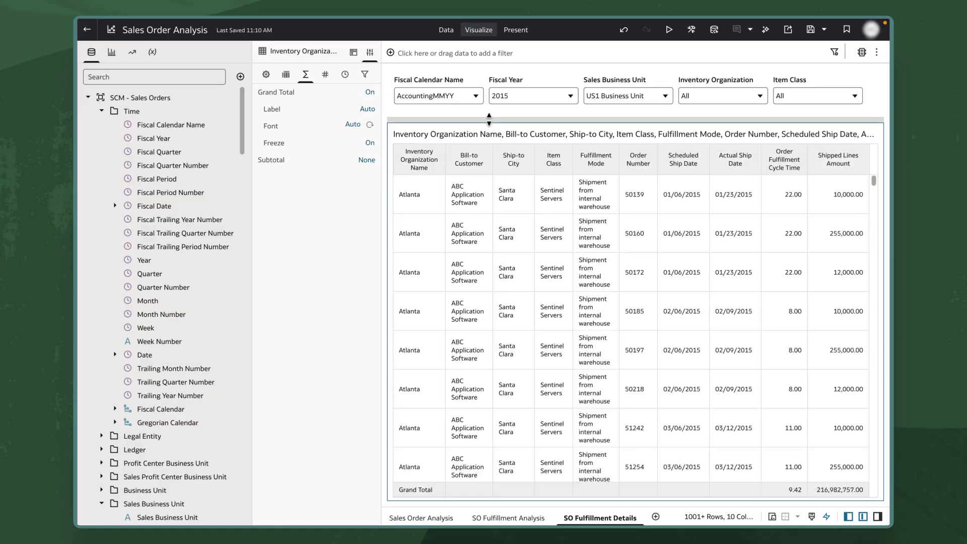
Create a data action from the SO Fulfillment Analysis canvas named Drill 2 Details with the type Analytics Link
{"action": "left_click", "coordinate": [495, 518]}
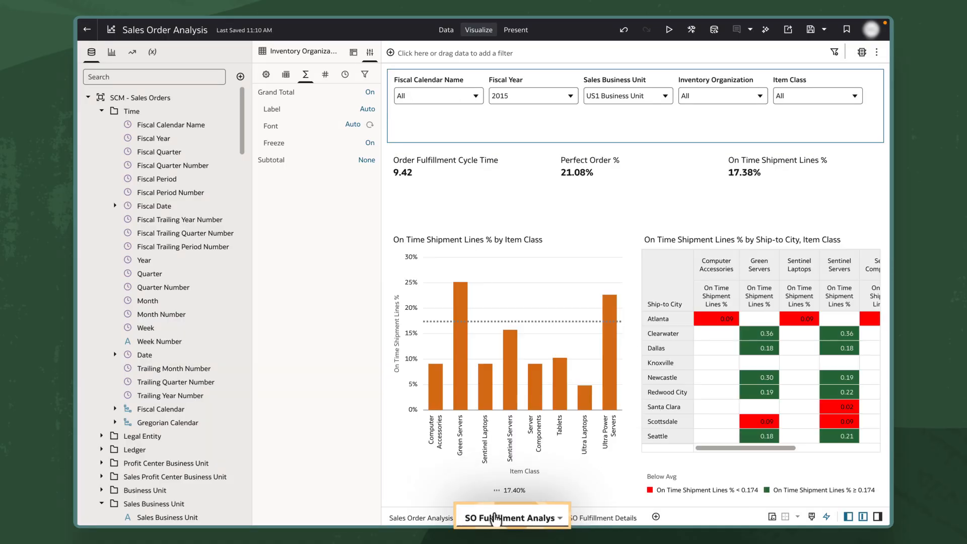
{"action": "left_click", "coordinate": [876, 52]}
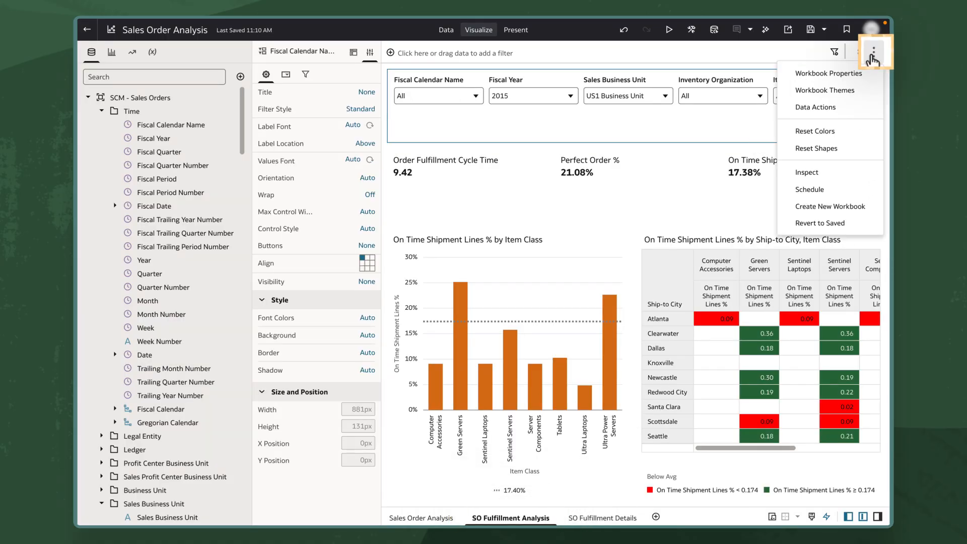
{"action": "left_click", "coordinate": [855, 108]}
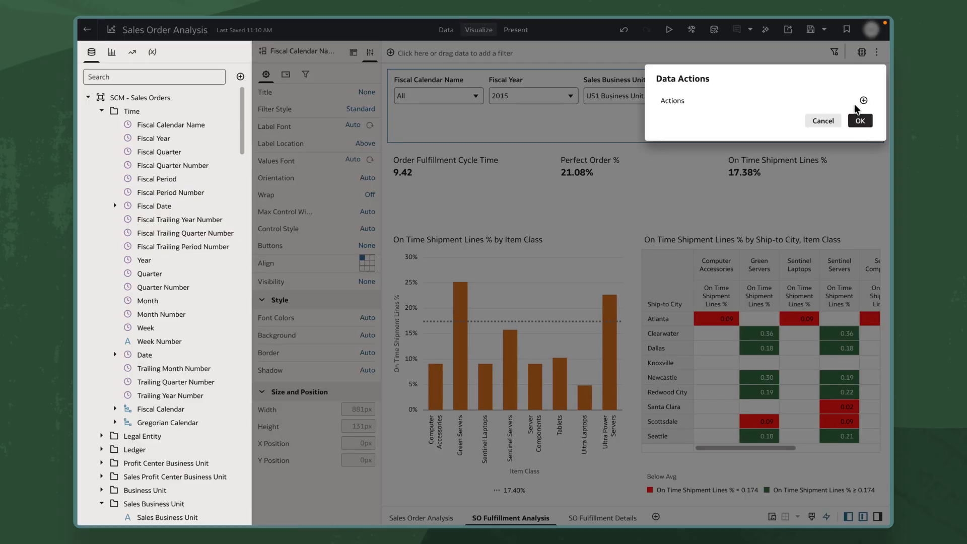
{"action": "left_click", "coordinate": [863, 100]}
{"action": "type", "text": "Dr"}
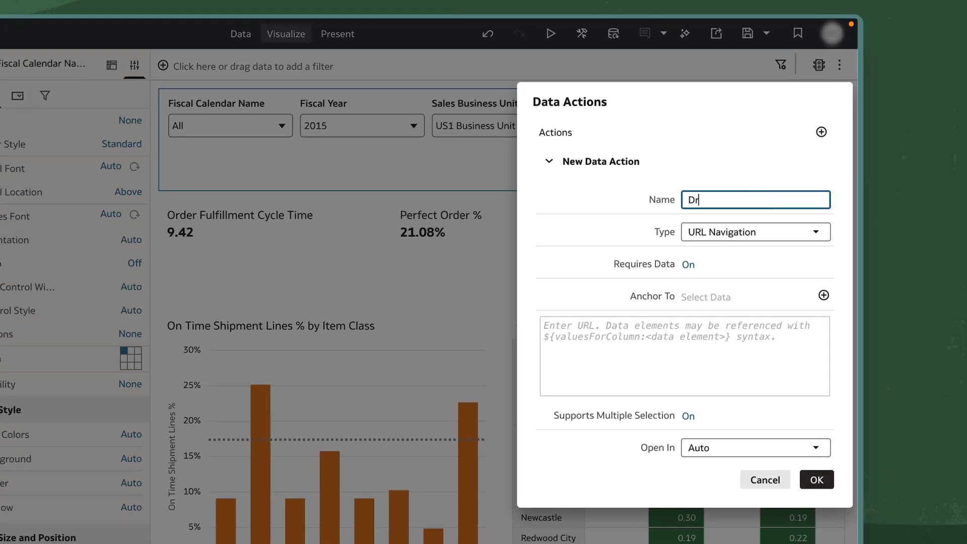
{"action": "type", "text": "ill 2 Details"}
{"action": "left_click", "coordinate": [747, 231]}
{"action": "left_click", "coordinate": [725, 339]}
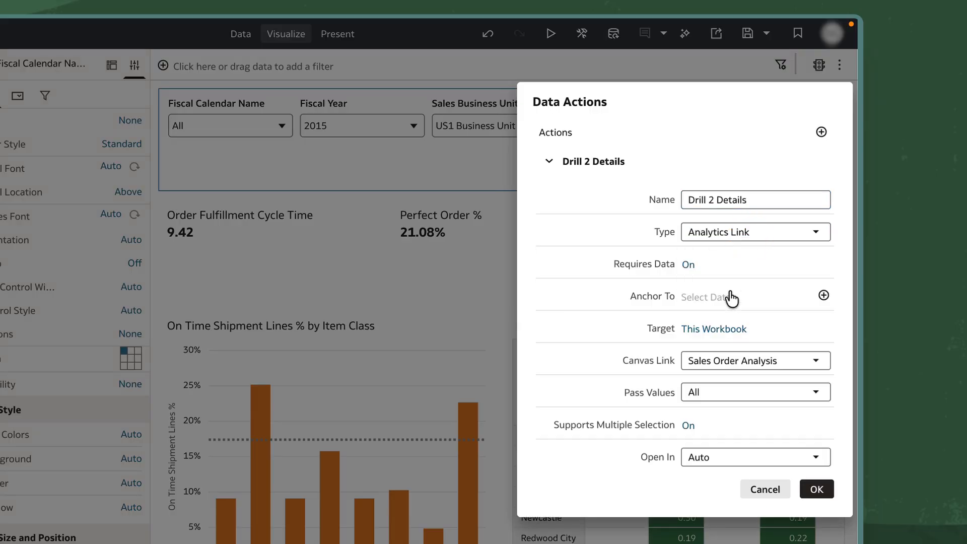
Anchor the Drill 2 Details action to On Time Shipment Lines %, link it to the SO Fulfillment Details canvas, and save it
{"action": "left_click", "coordinate": [730, 298]}
{"action": "scroll", "coordinate": [612, 491], "scroll_direction": "down", "scroll_amount": 5}
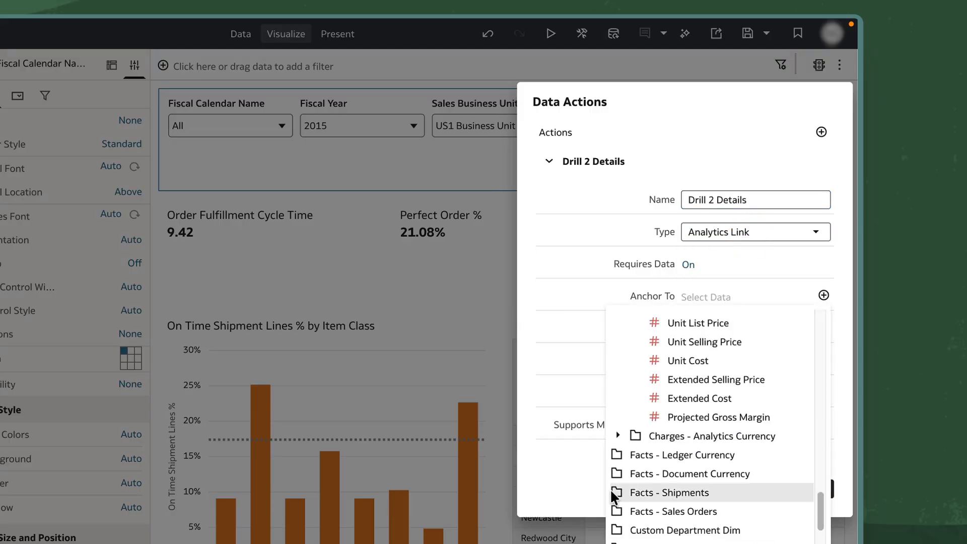
{"action": "scroll", "coordinate": [709, 487], "scroll_direction": "down", "scroll_amount": 3}
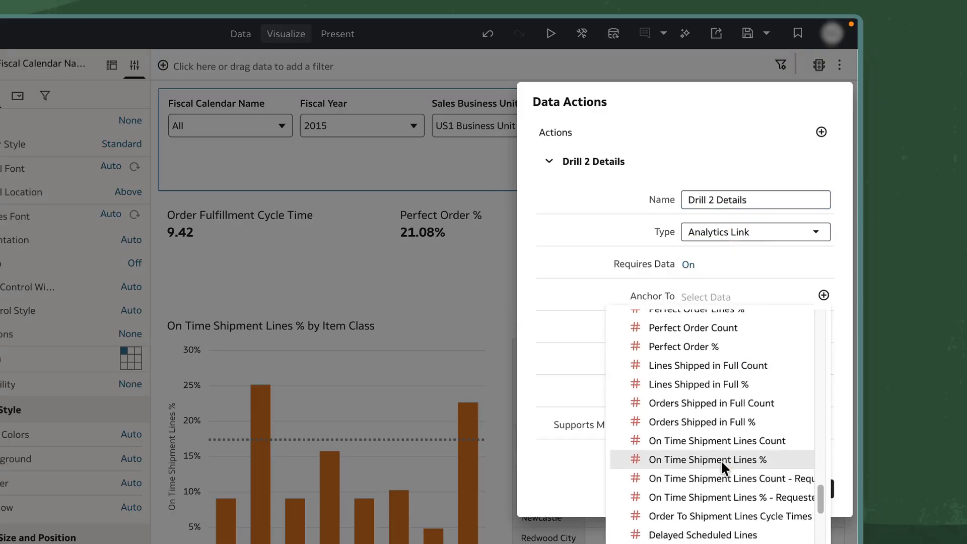
{"action": "left_click", "coordinate": [720, 459]}
{"action": "left_click", "coordinate": [839, 312]}
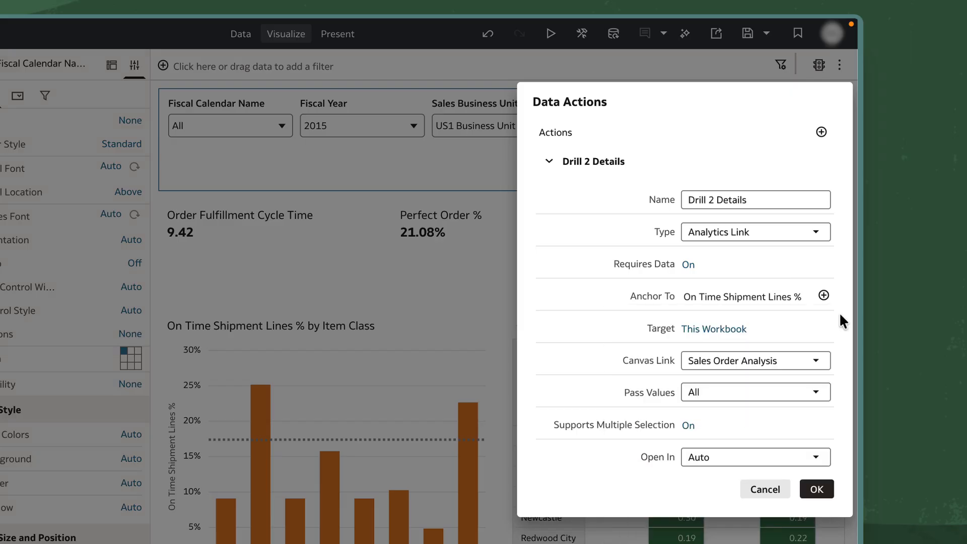
{"action": "left_click", "coordinate": [758, 361]}
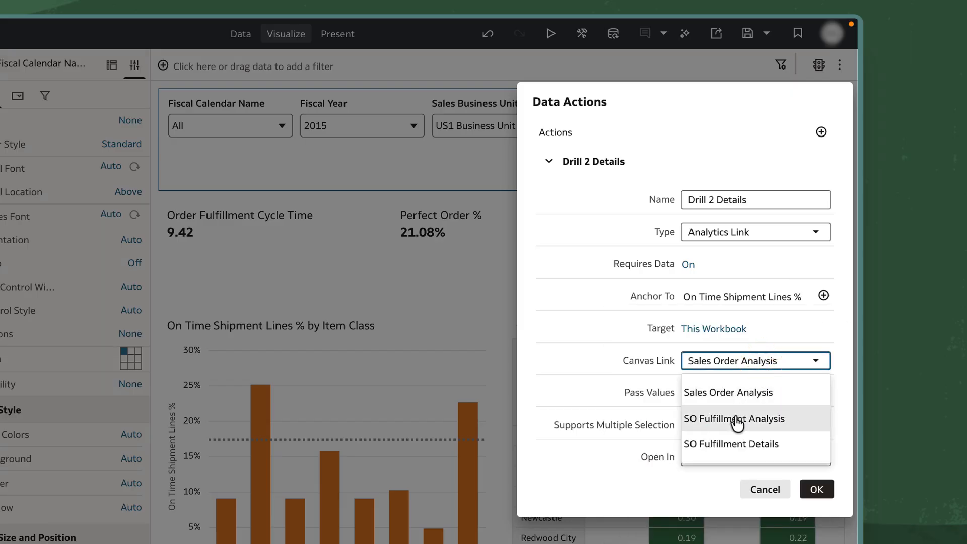
{"action": "left_click", "coordinate": [733, 445]}
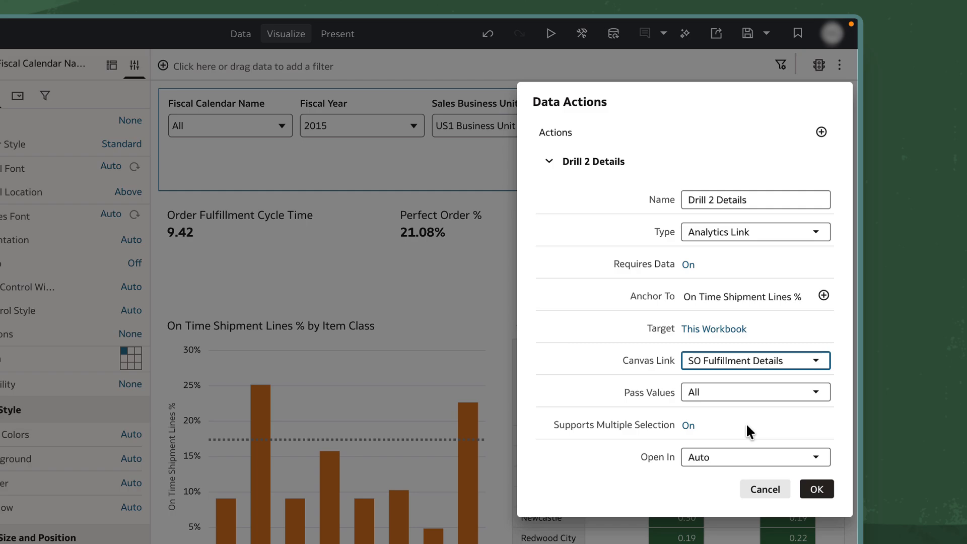
{"action": "left_click", "coordinate": [817, 489]}
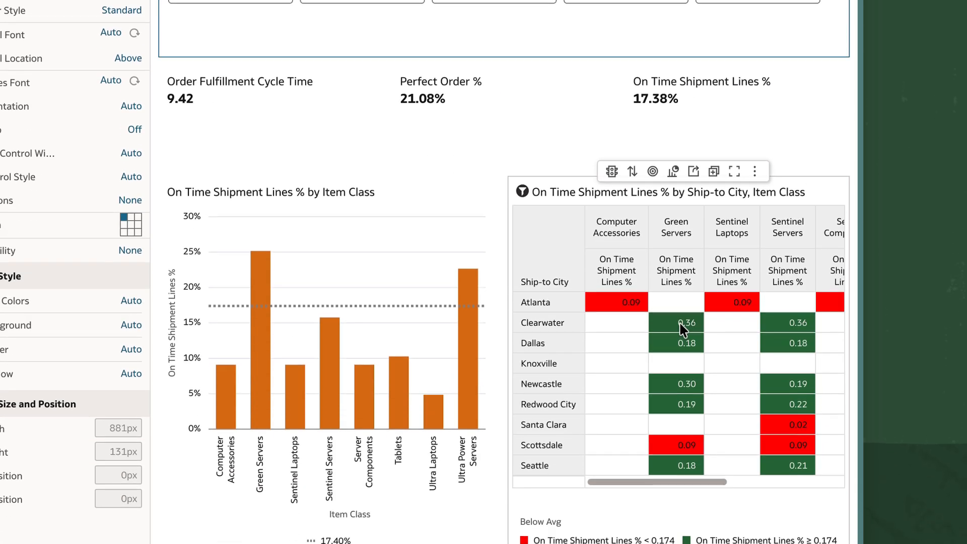
Run Drill 2 Details on the pivot table's Clearwater value for Green Servers, and save the workbook
{"action": "right_click", "coordinate": [683, 306]}
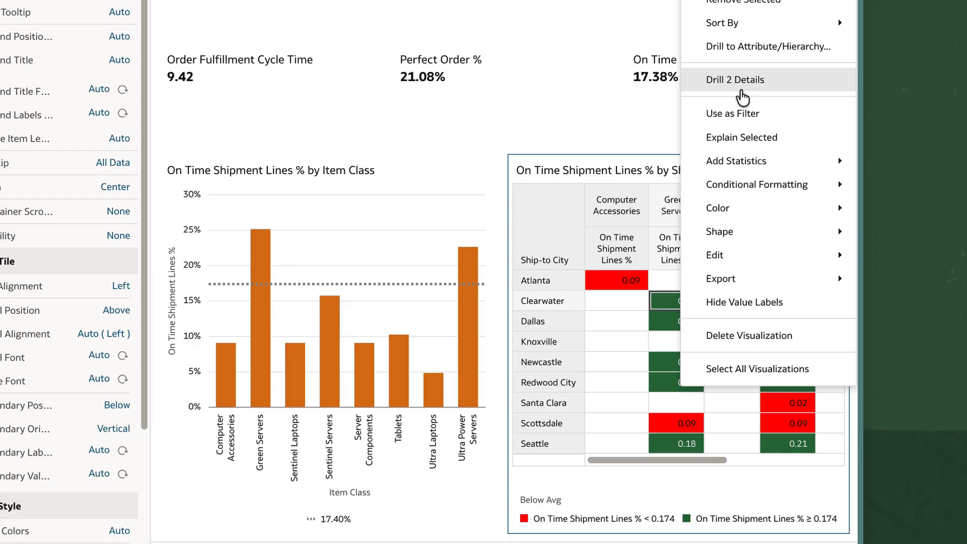
{"action": "left_click", "coordinate": [742, 95]}
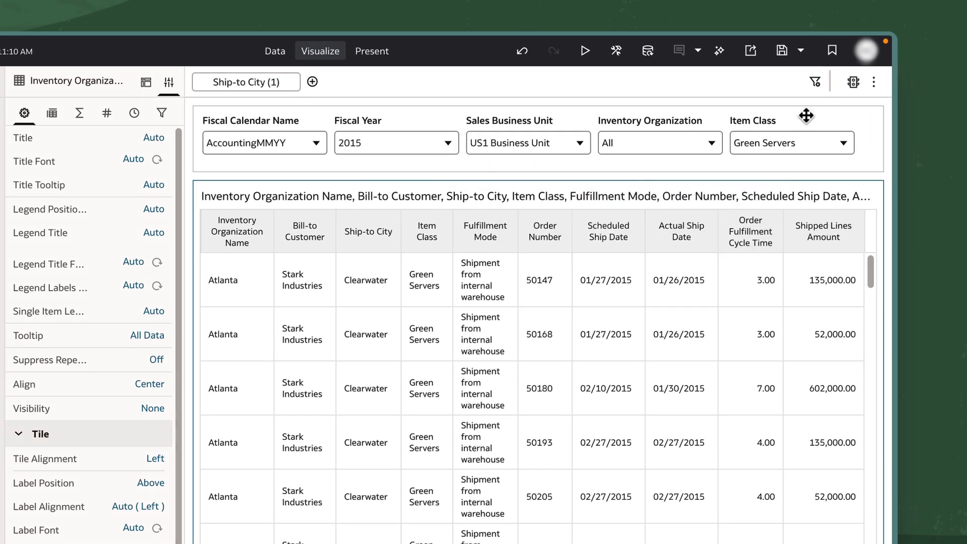
{"action": "left_click", "coordinate": [810, 29]}
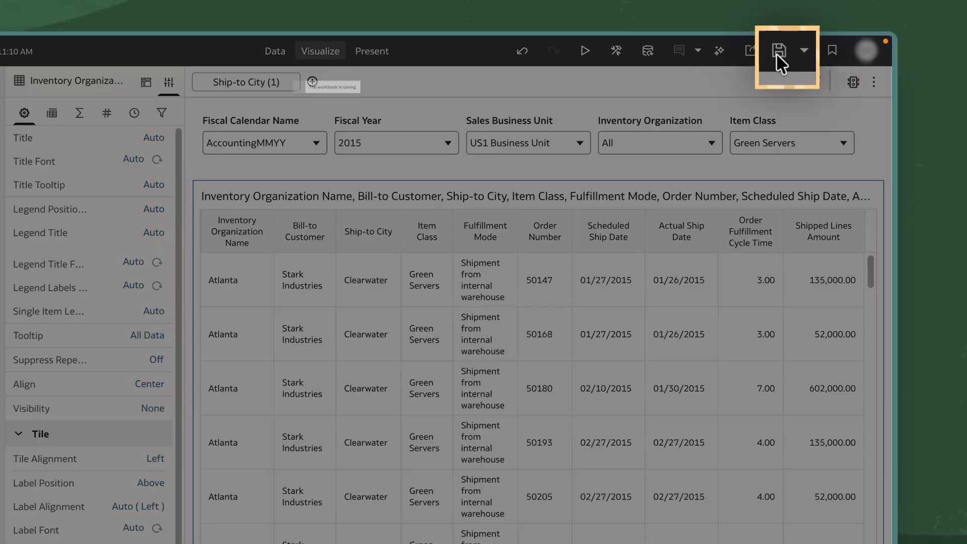